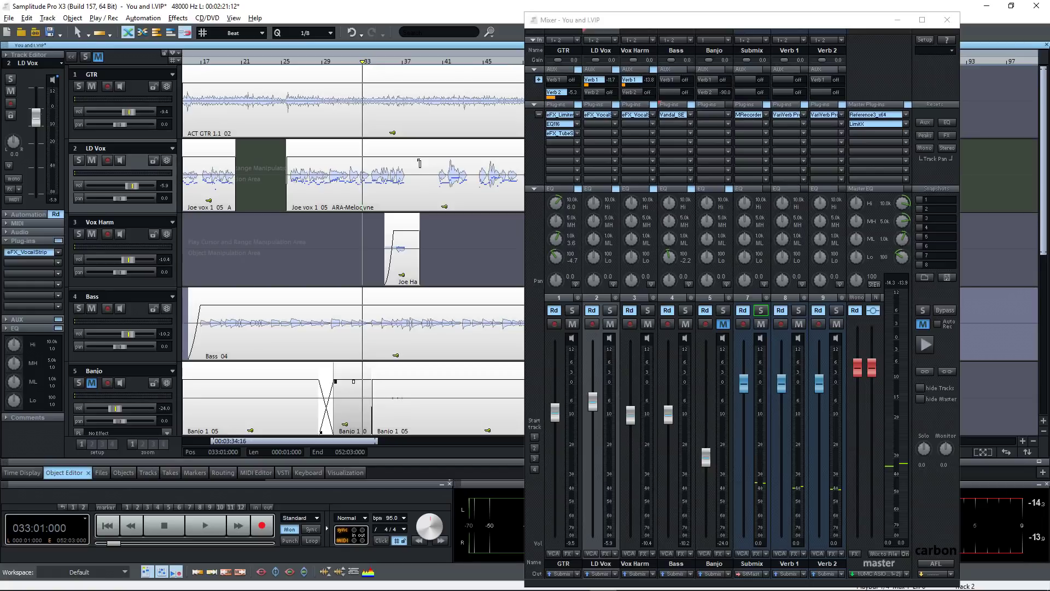
Step: Split the Melodyne vocal object on the LD Vox track at position 038:03:000
left_click(419, 163)
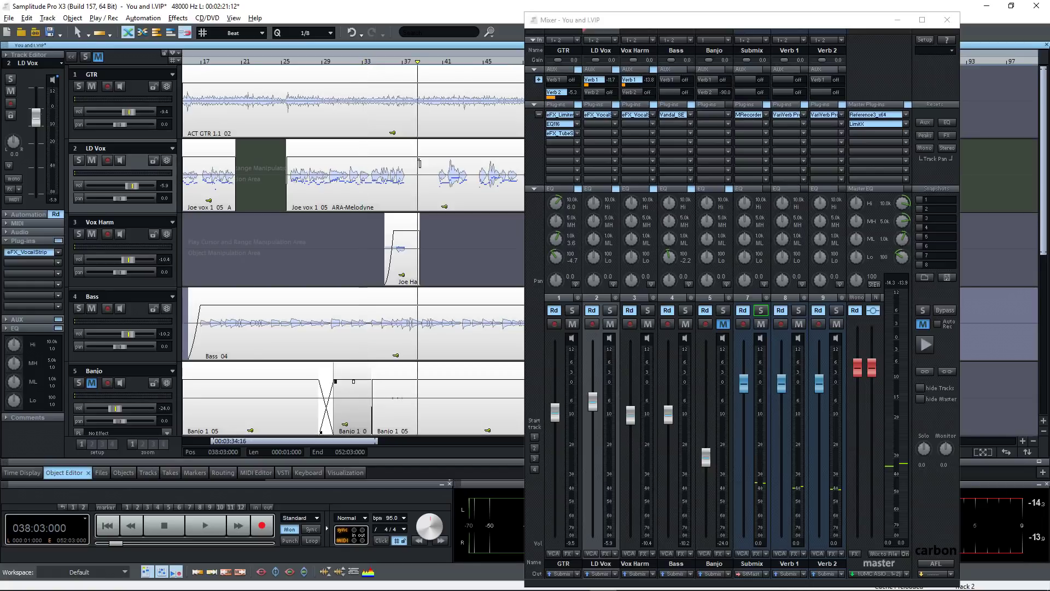
left_click(419, 163)
key("t")
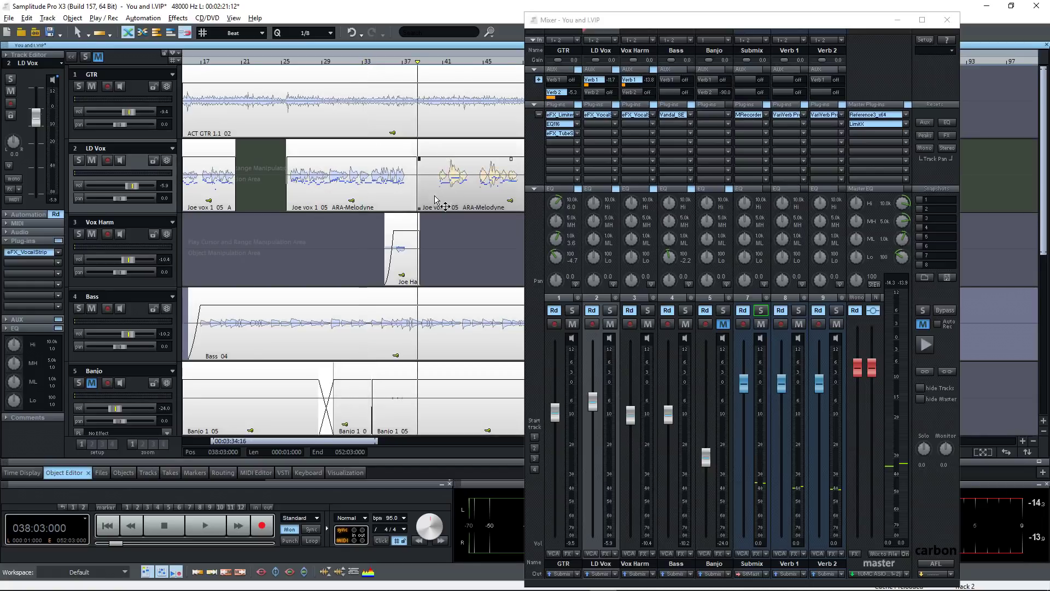
Step: Close the mixer, show the object's fade settings, and create a crossfade about 4.6 s long at the LD Vox split
left_click(66, 474)
left_click(947, 21)
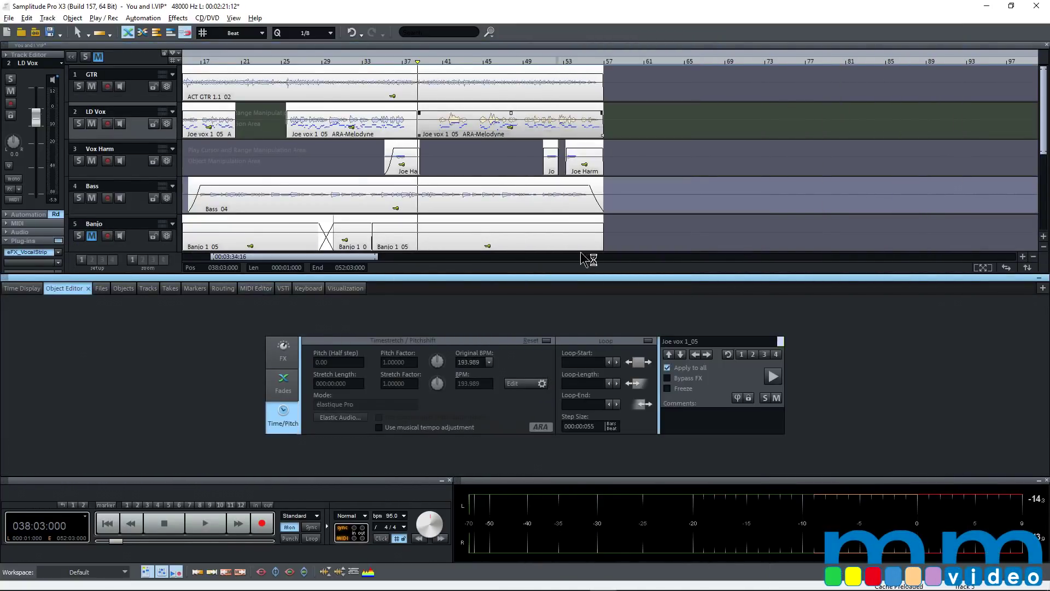
left_click(283, 381)
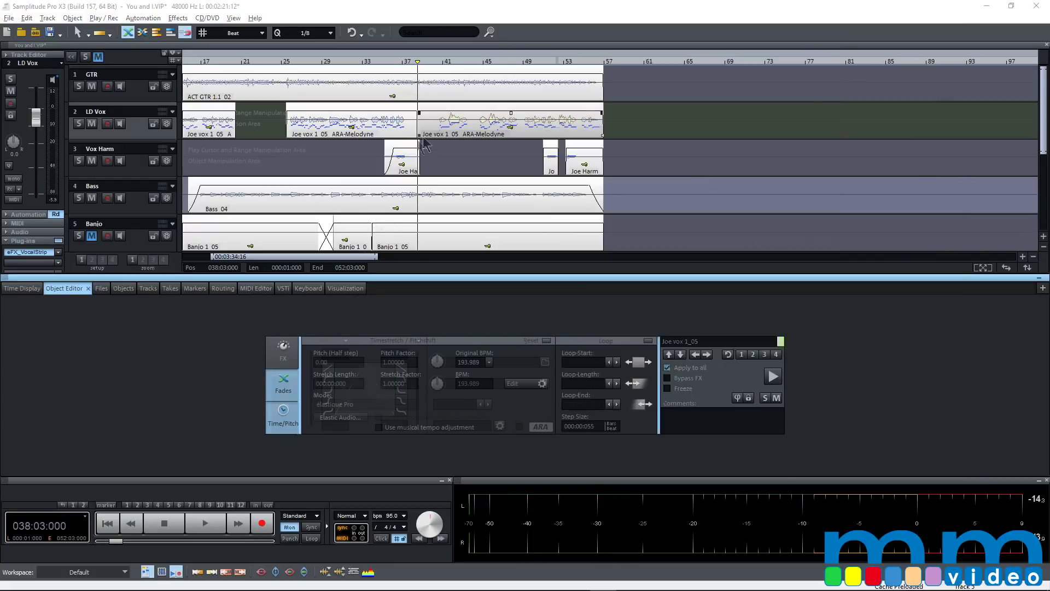
left_click_drag(419, 112, 436, 113)
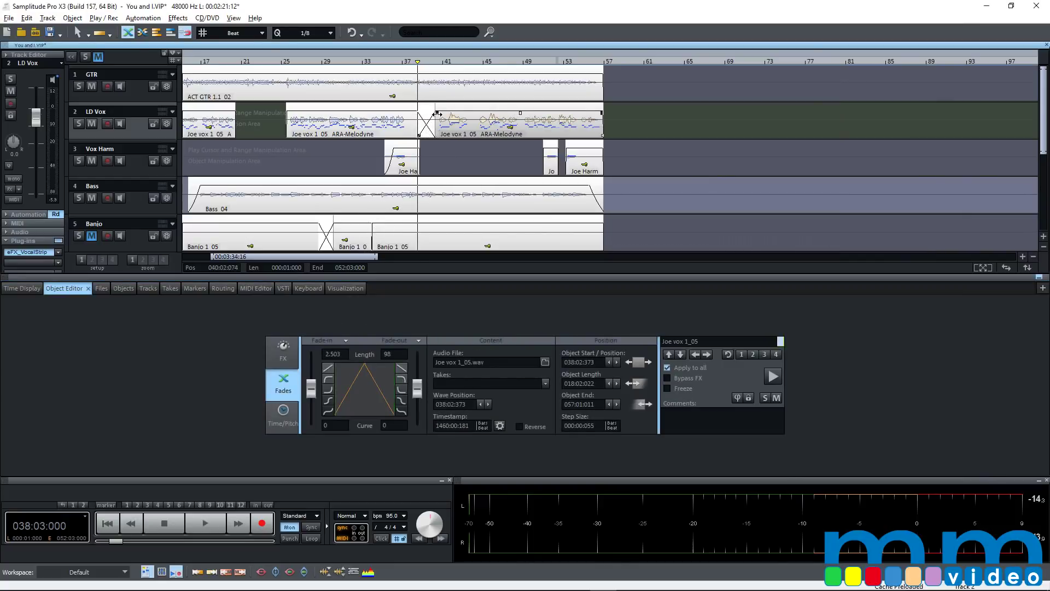
Step: Try reshaping the vocal crossfade in the Crossfade Editor with a fade-in curve of -30 and an altered fade-out curve
left_click(145, 34)
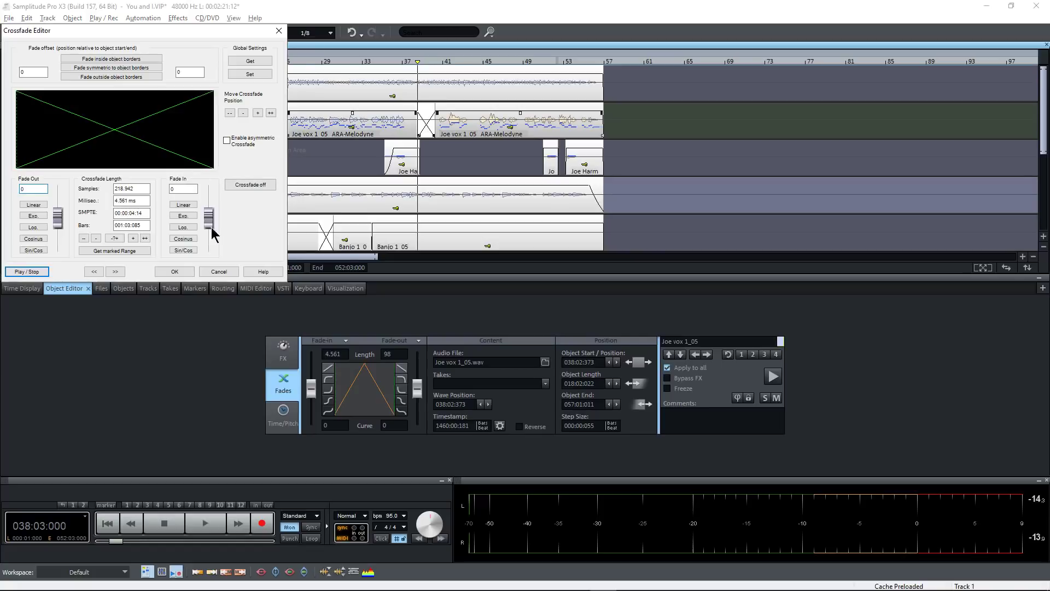
mouse_move(211, 226)
left_mouse_down()
mouse_move(208, 175)
mouse_move(210, 227)
left_mouse_up()
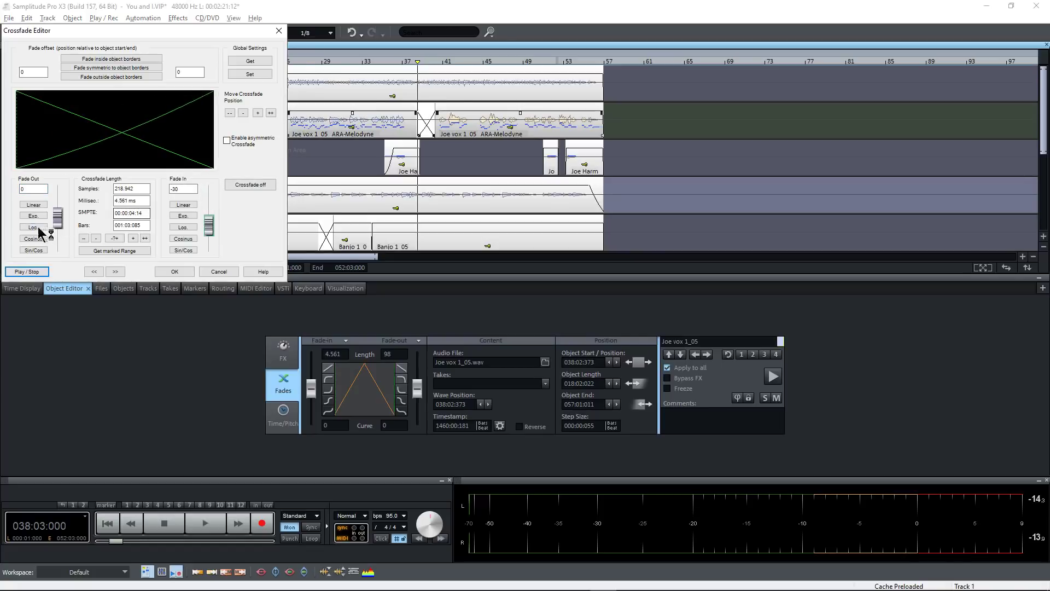
left_click_drag(59, 219, 62, 191)
left_click(174, 271)
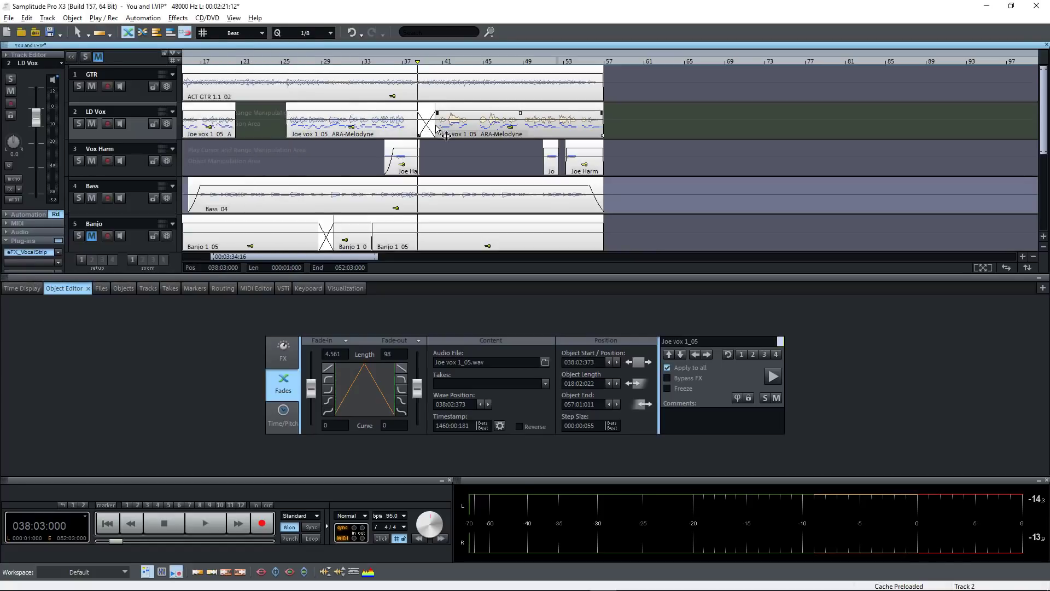
Step: Shift the vocal crossfade slightly earlier so the second LD Vox object starts at 038:02:000
left_click_drag(419, 135, 416, 135)
left_click(423, 121)
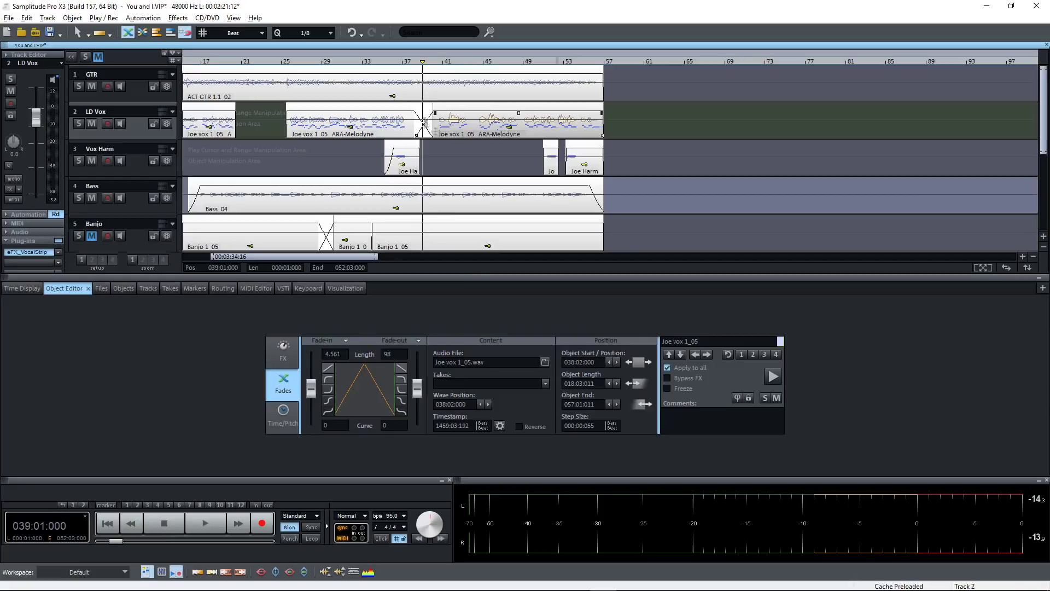
Step: Widen the crossfade before the last Banjo object to about 12.8 s and mark the range 032:02:000 to 033:03:000
left_click(350, 233)
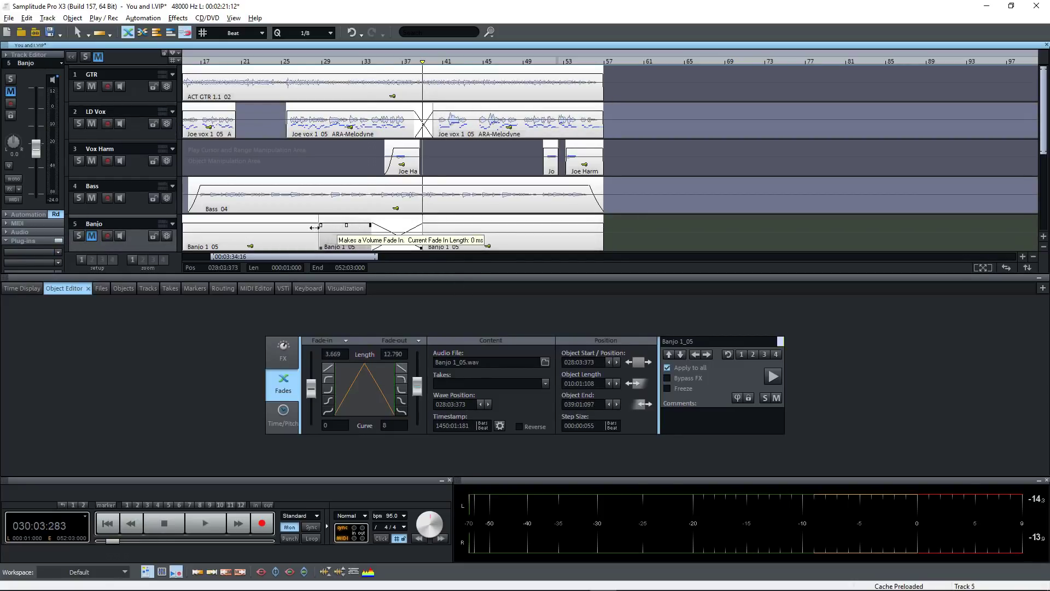
left_click_drag(354, 228, 367, 229)
Step: Try moving the last Banjo object to 040:02:000 and giving its fade-in and fade-out different curve shapes
left_click_drag(422, 241, 485, 240)
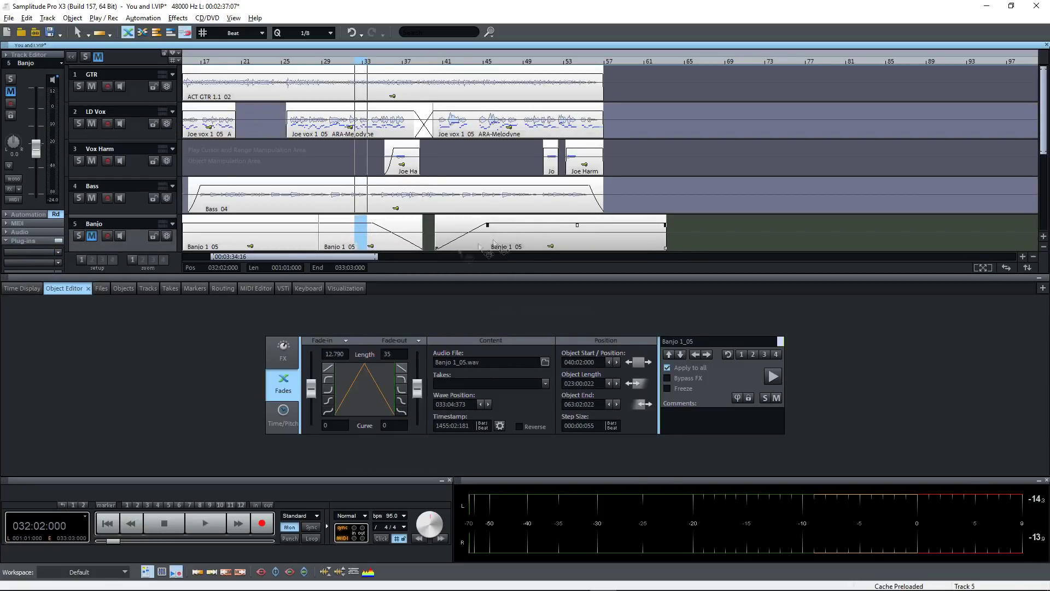
left_click(401, 392)
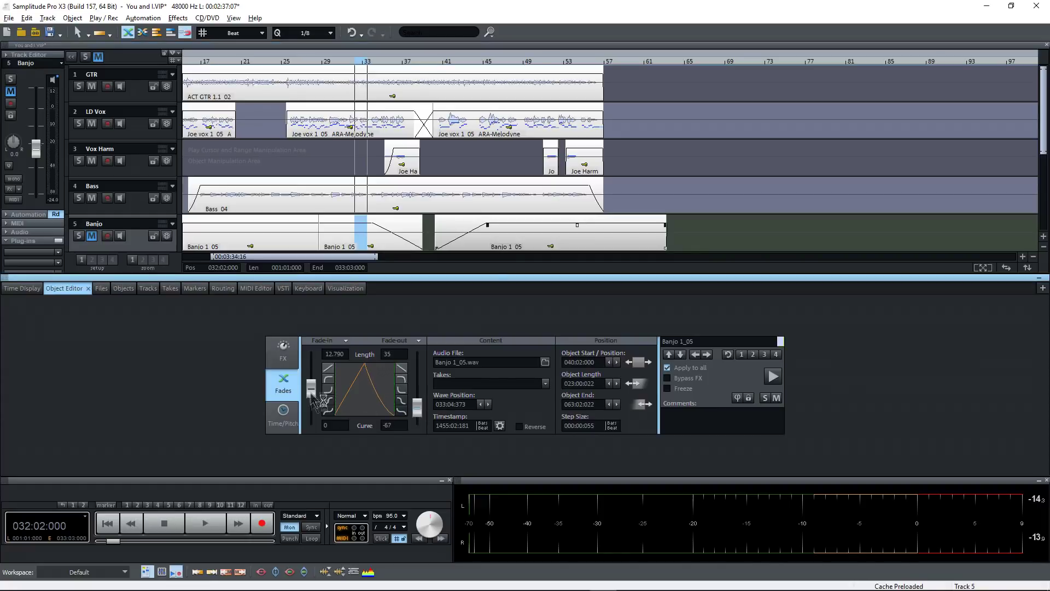
left_click(329, 379)
left_click(329, 381)
left_click(328, 401)
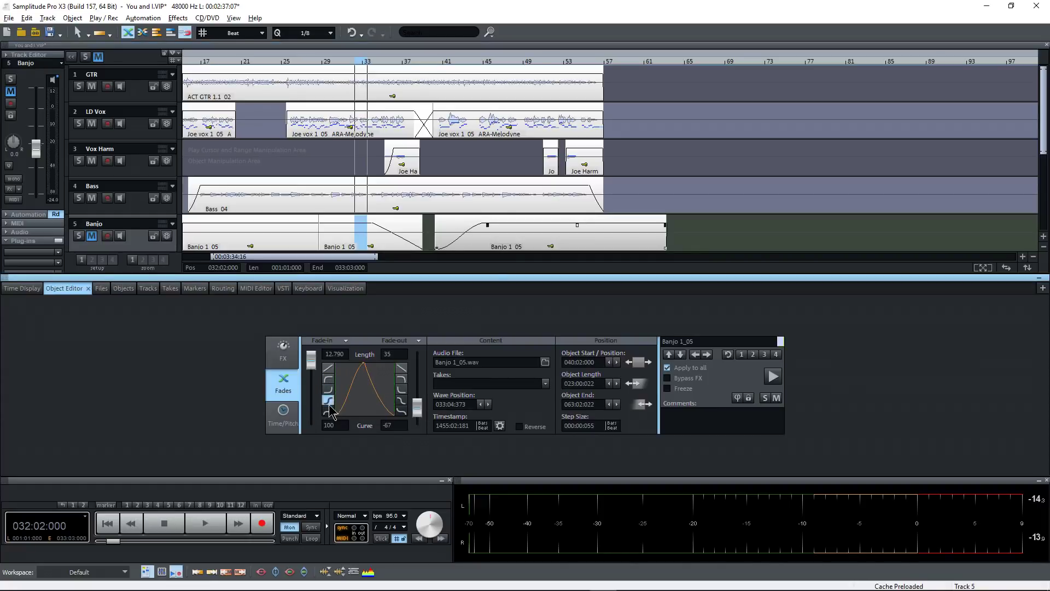
left_click(329, 411)
left_click_drag(317, 413, 312, 385)
key("ctrl+z")
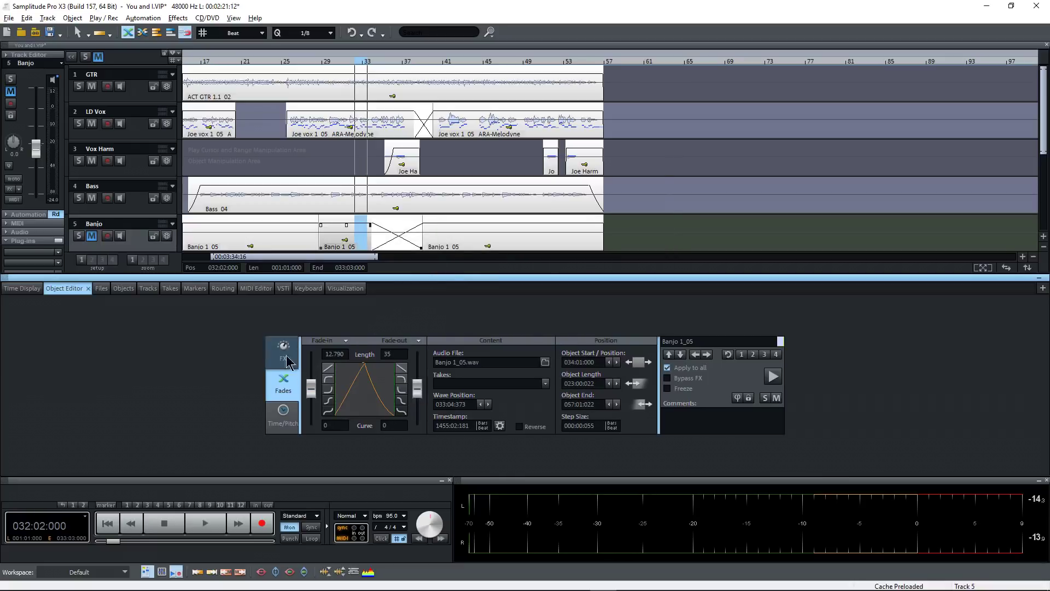
Step: Examine the first Banjo object's effects, available plug-in categories, fades, and time and pitch settings in the Object Editor
left_click(282, 350)
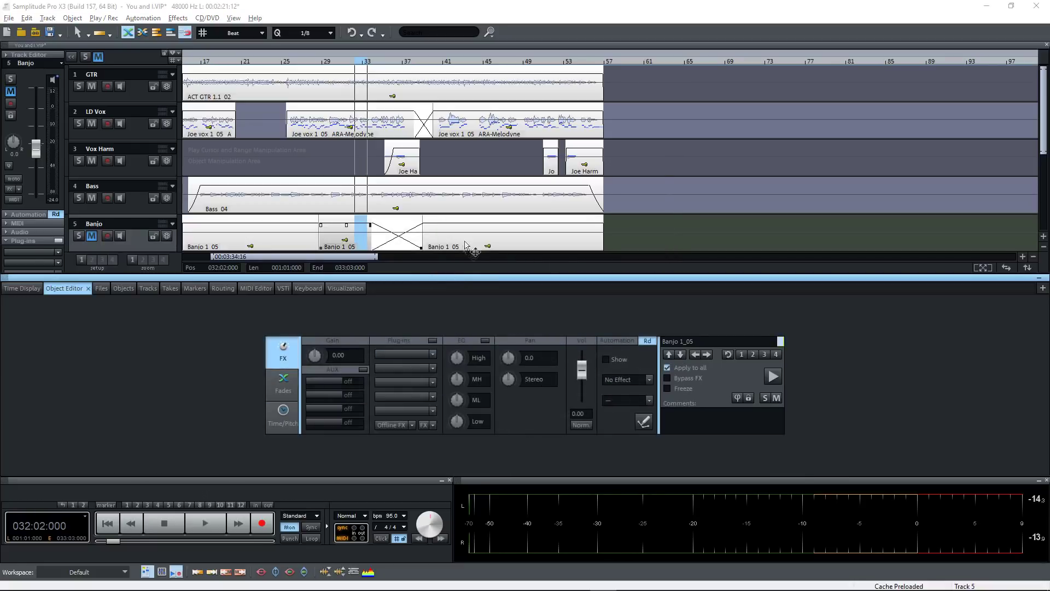
left_click(463, 242)
left_click(255, 236)
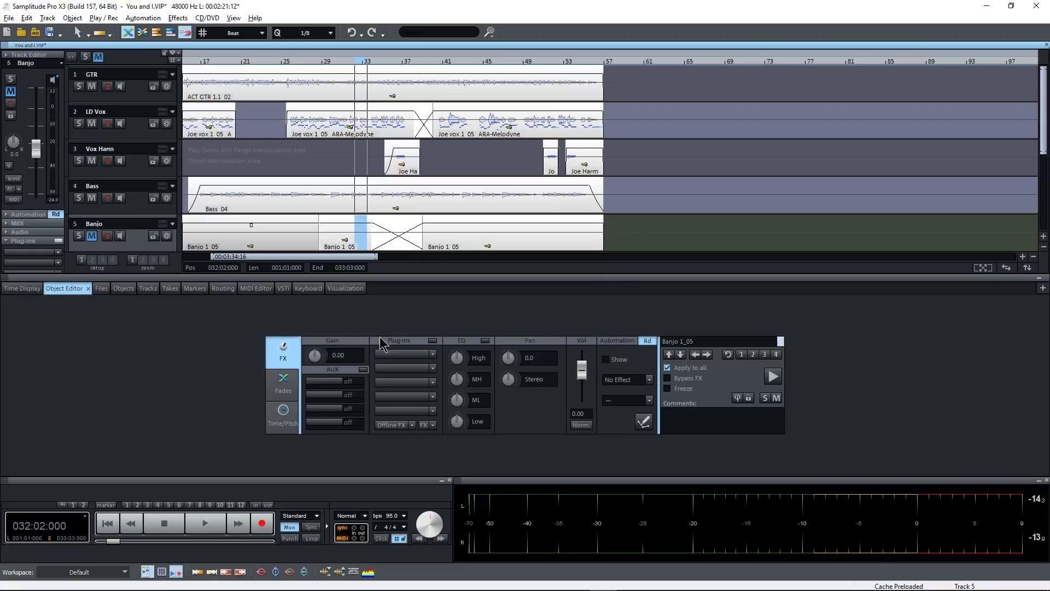
left_click(433, 356)
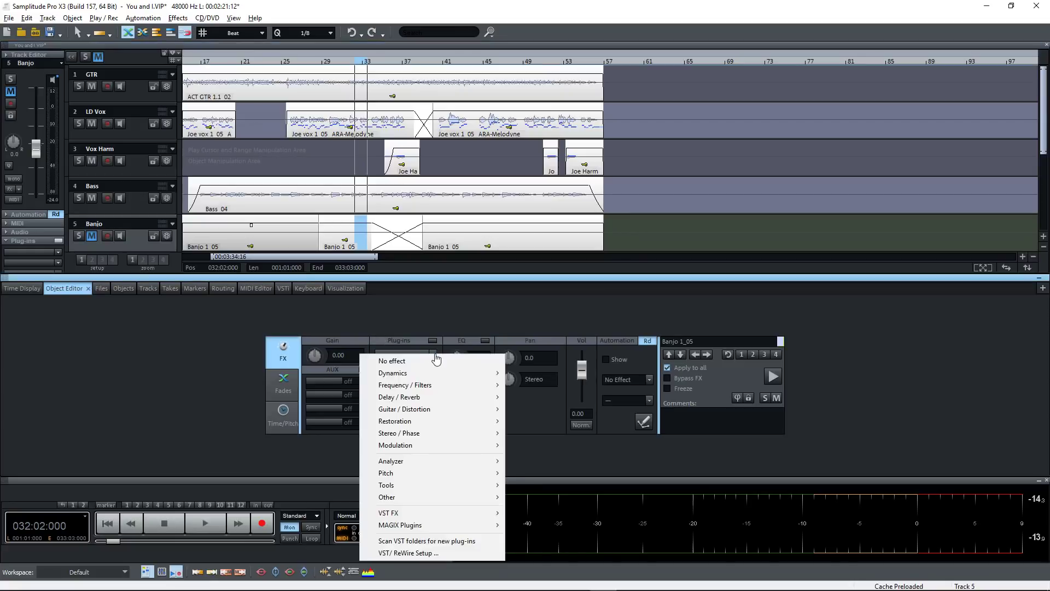
left_click(551, 420)
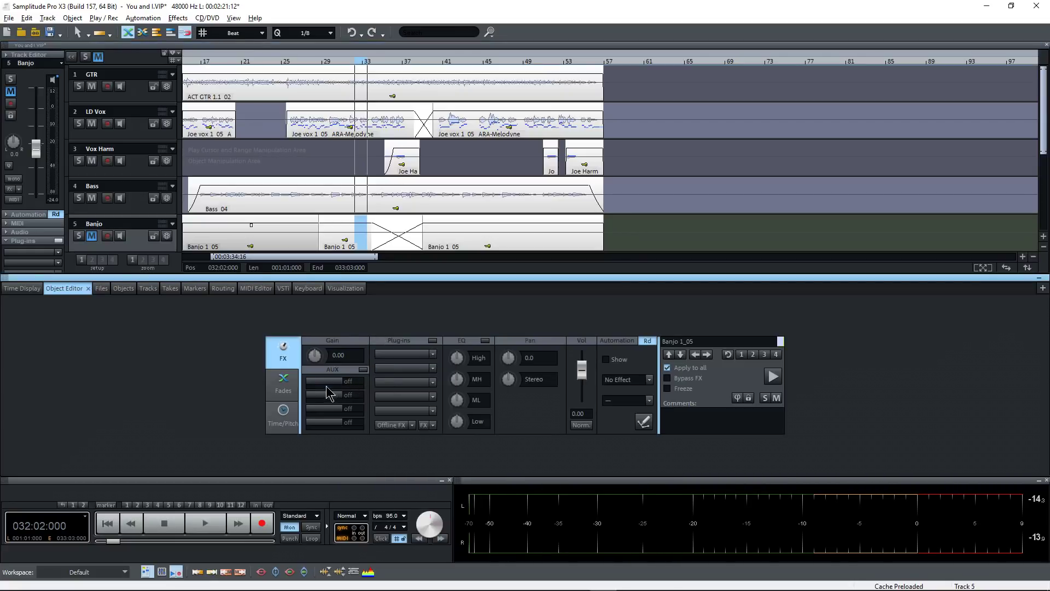
left_click(286, 388)
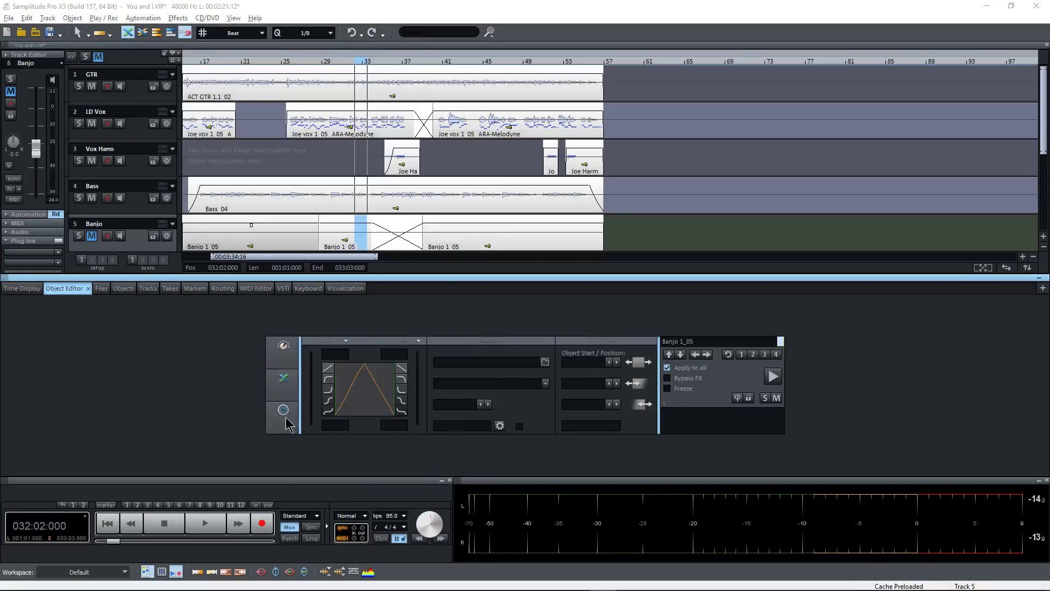
left_click(288, 419)
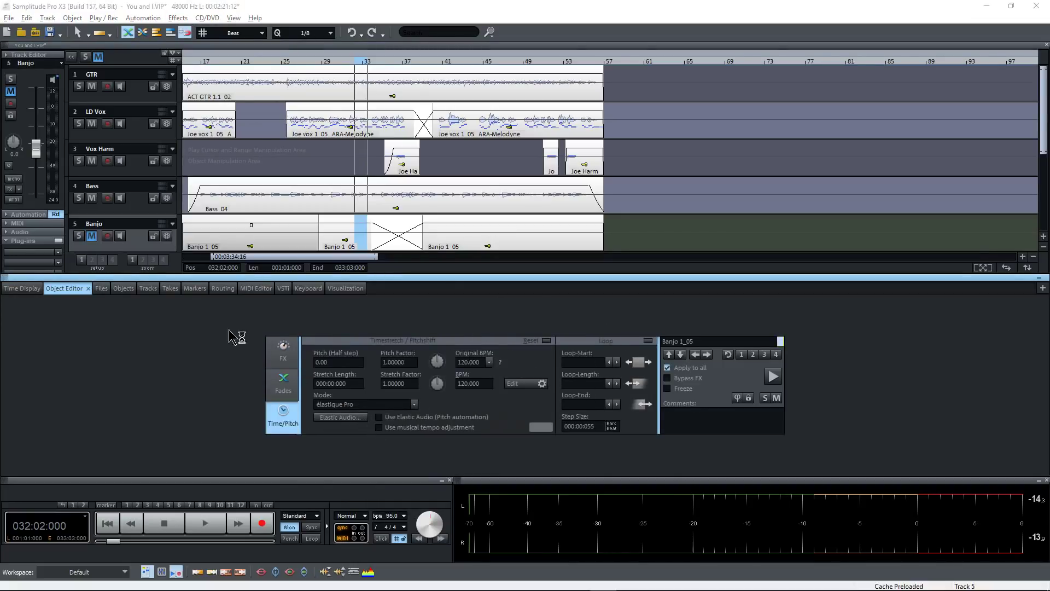
Step: Review the time display, file browser and the project's object, track, take and marker managers
left_click(20, 289)
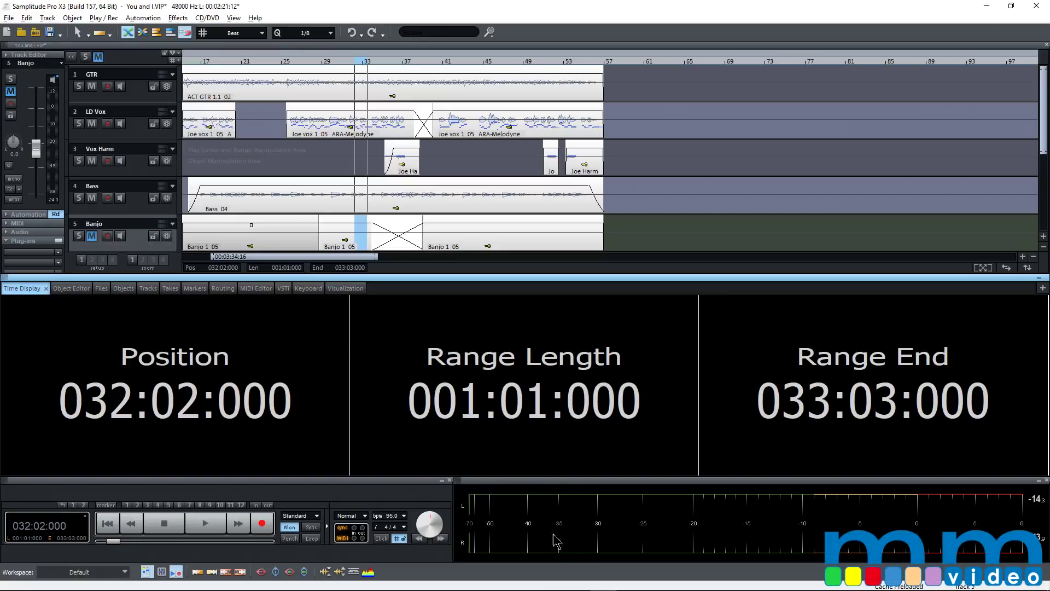
left_click(71, 288)
left_click(100, 288)
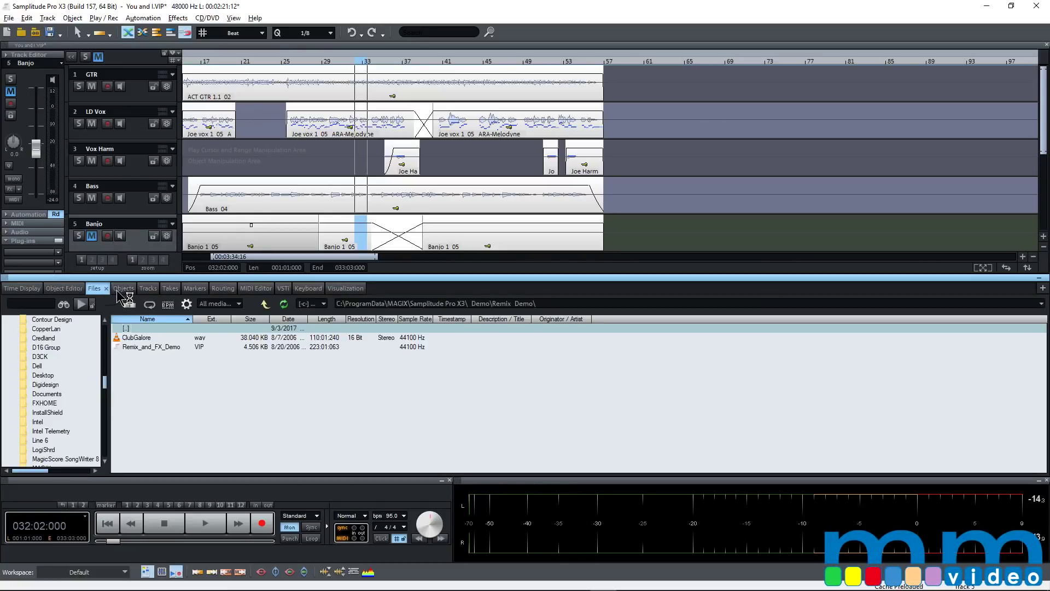
left_click(121, 288)
left_click(146, 288)
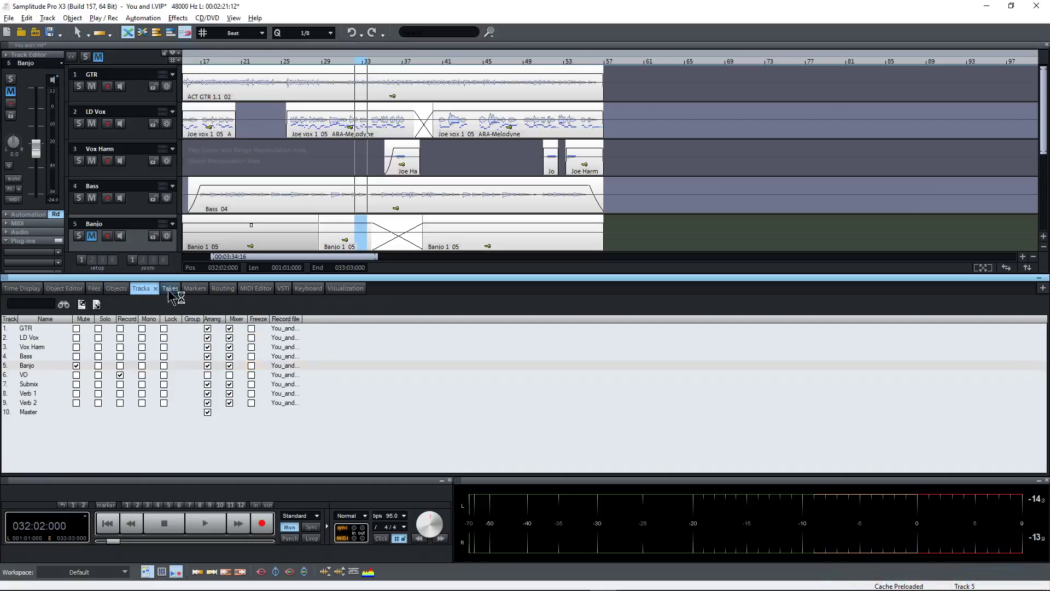
left_click(164, 289)
left_click(191, 289)
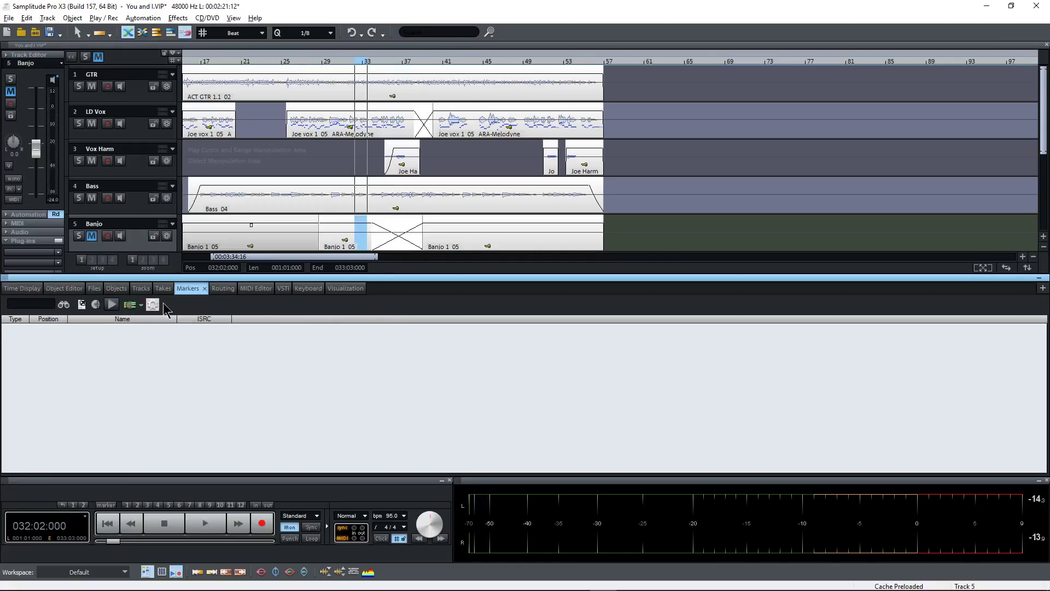
Step: Review the track input routing, the MIDI editor, the VST instrument list and the on-screen keyboard
left_click(224, 289)
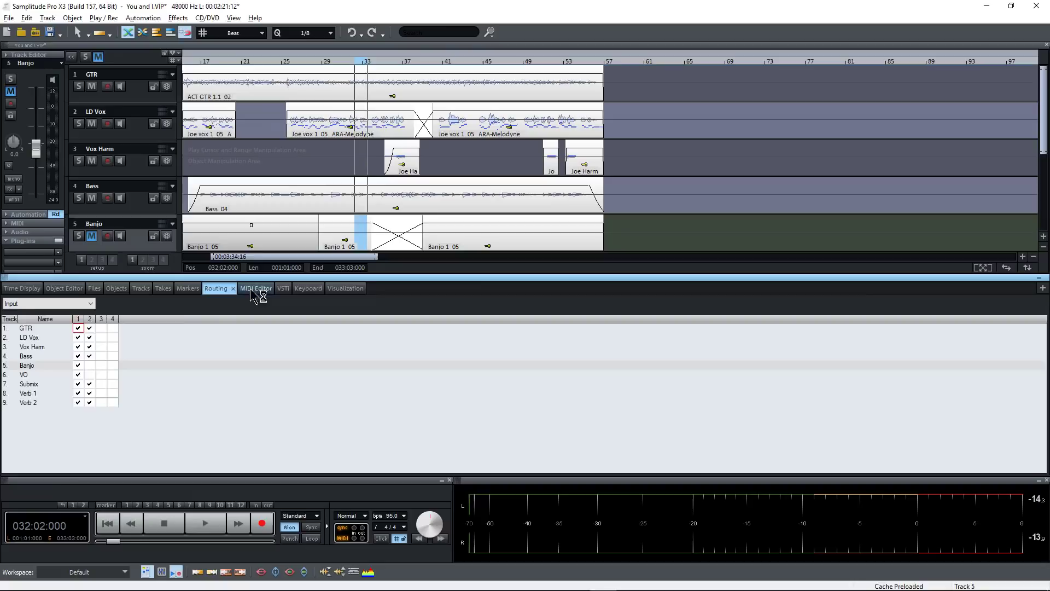
left_click(255, 289)
left_click(285, 290)
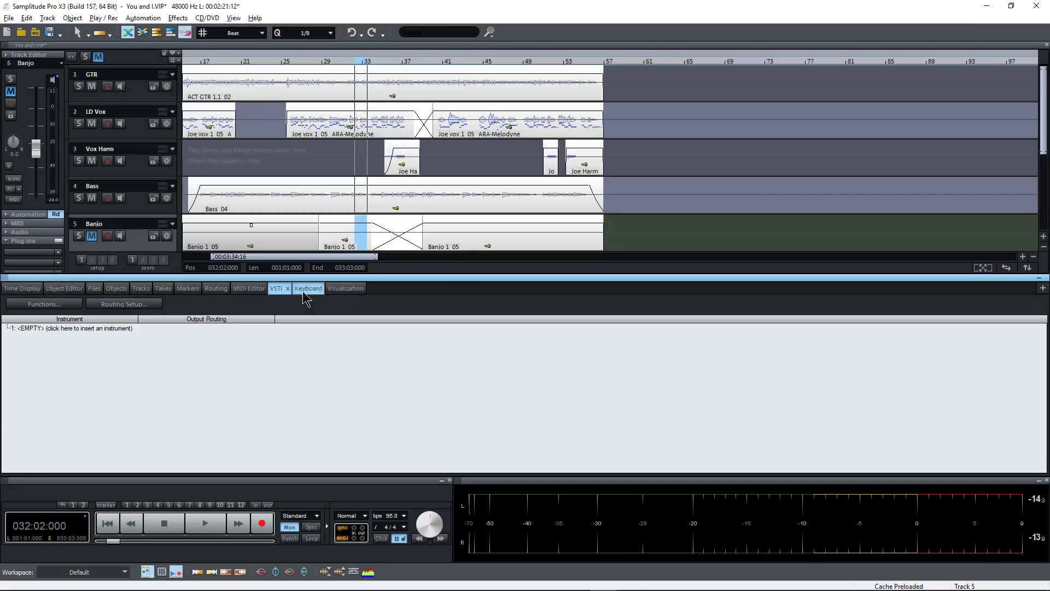
left_click(302, 288)
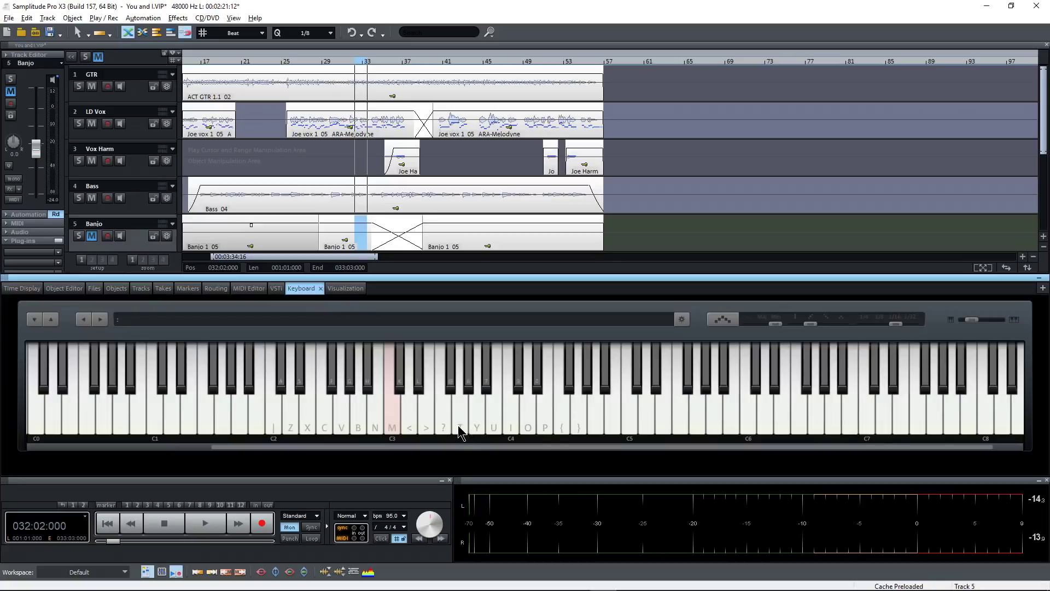
Step: Play the project while watching the stereo and spectrum visualization, and place the playback position at 032:04:000 on LD Vox
left_click(346, 288)
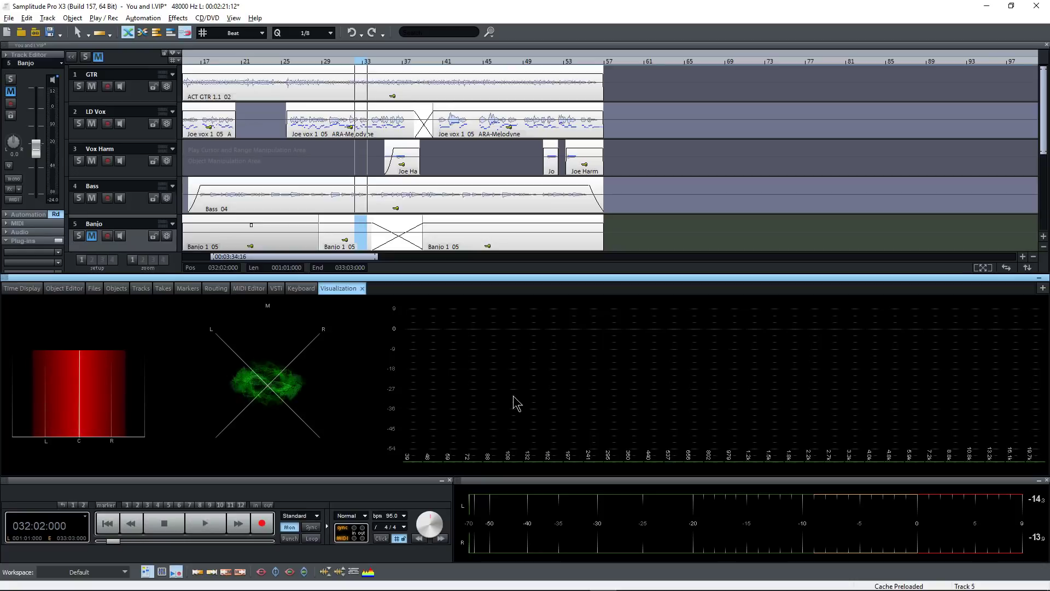
key("space")
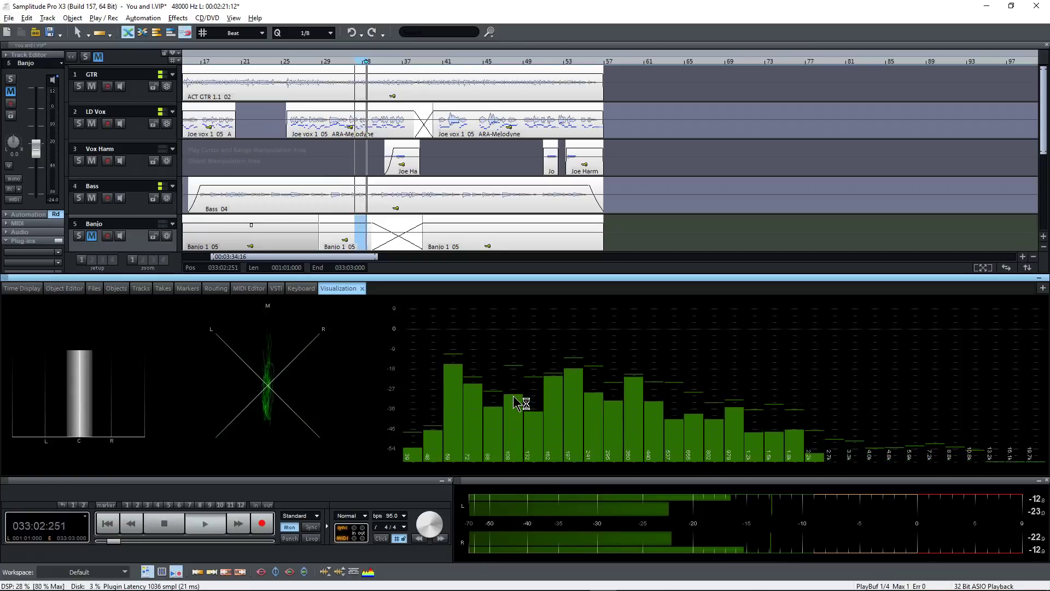
left_click(361, 109)
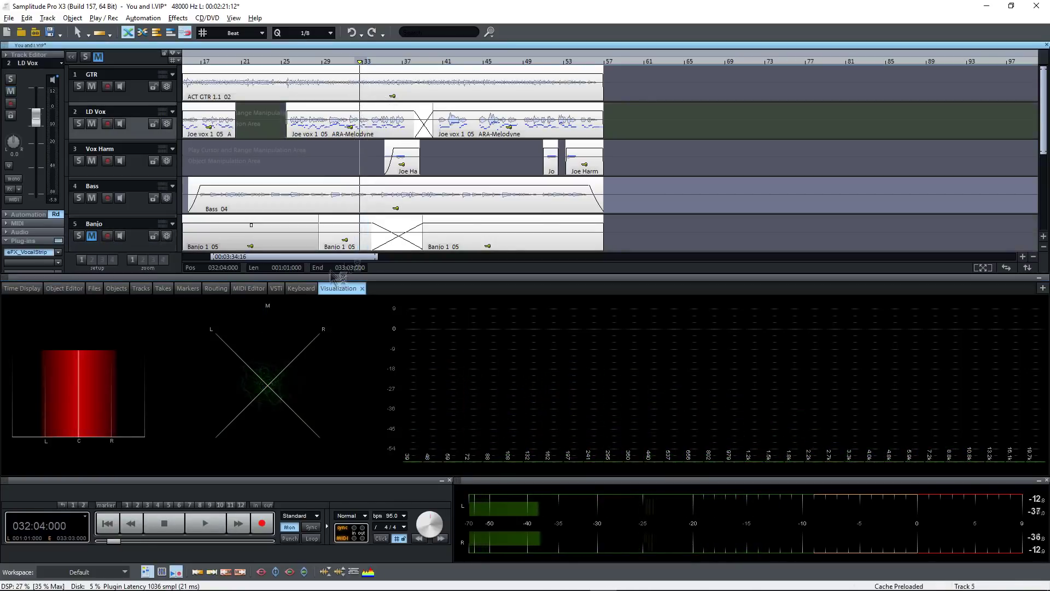
Step: Enlarge the track area and inspect the LD Vox track's plug-in choices and its eFX_VocalStrip settings
double_click(340, 278)
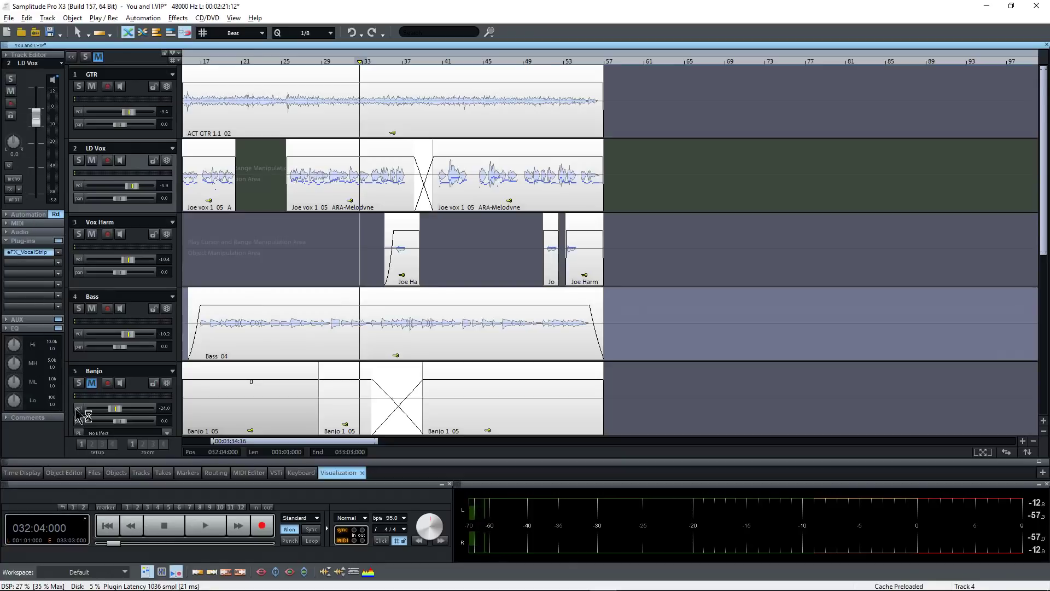
left_click(27, 263)
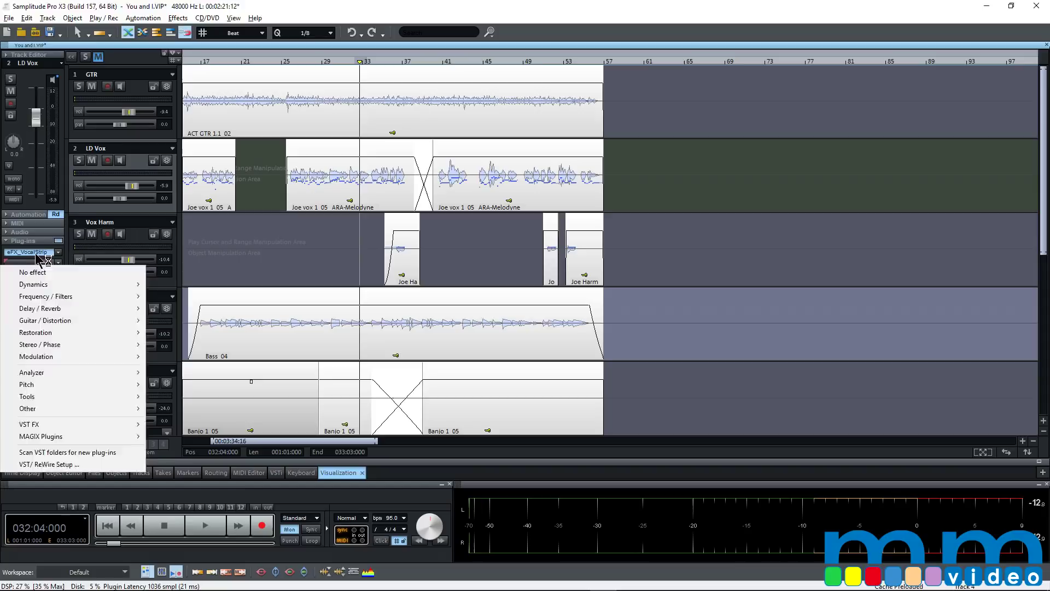
left_click(32, 253)
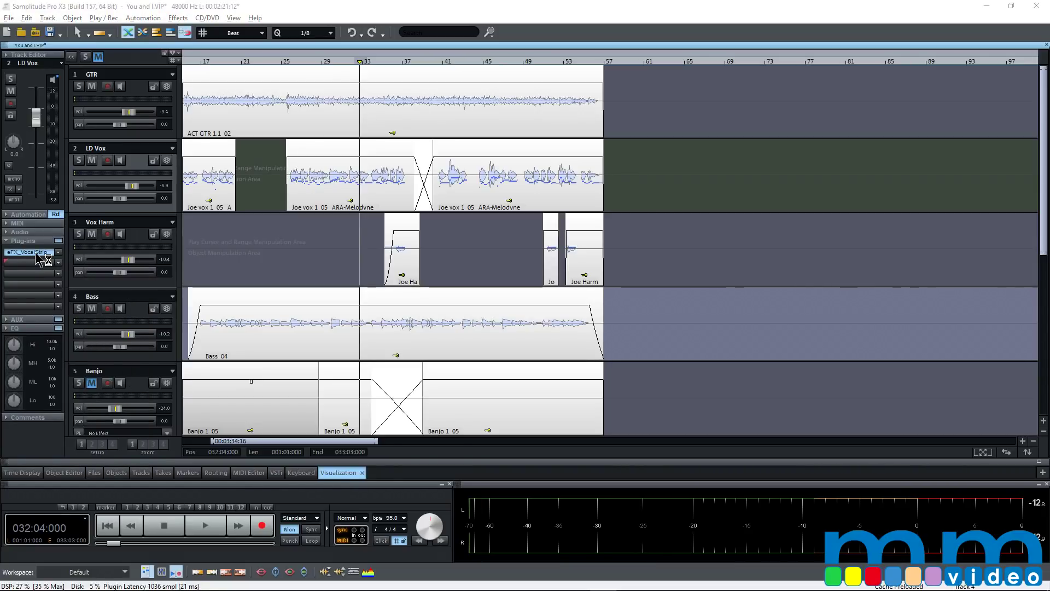
left_click(36, 252)
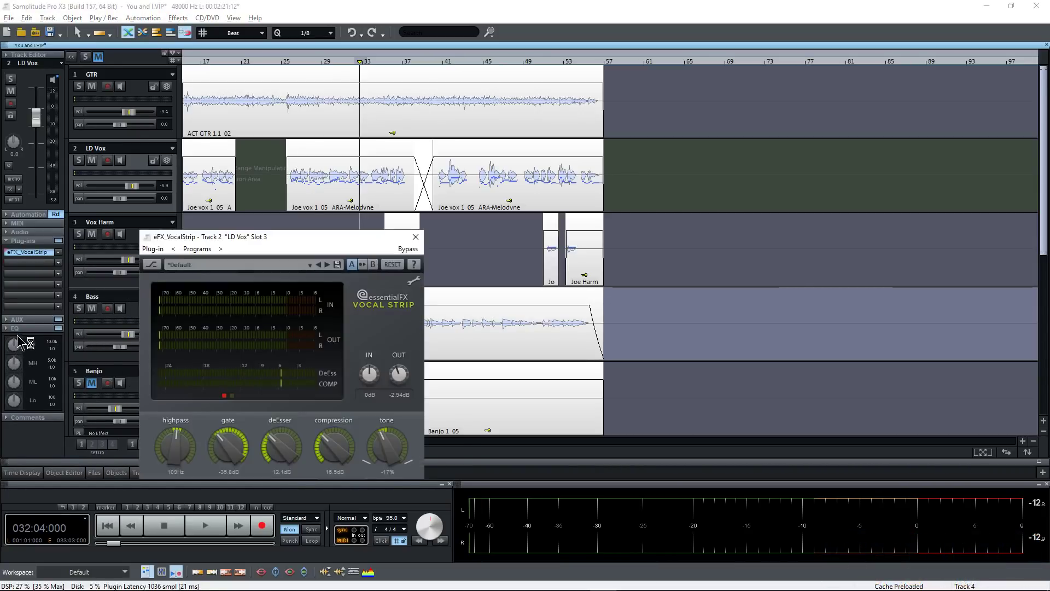
left_click(416, 236)
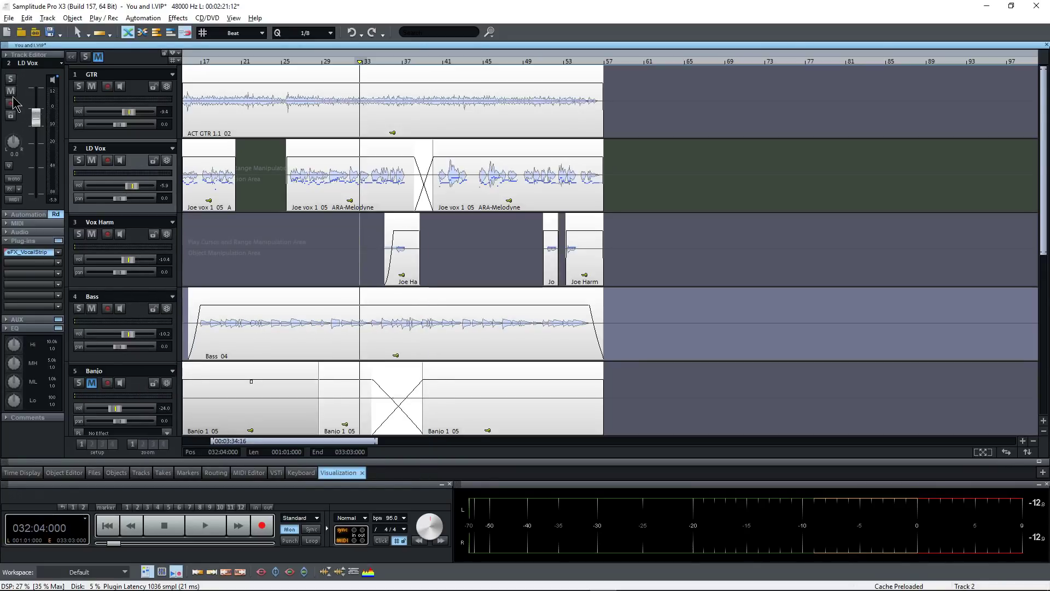
Step: Turn on input monitoring for the LD Vox track
left_click(52, 80)
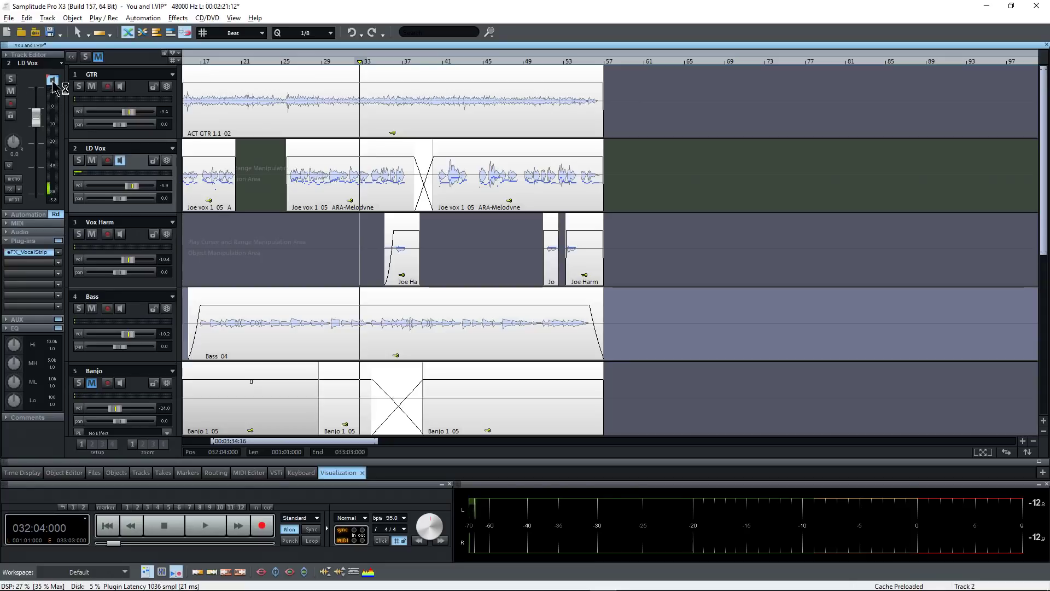
Step: Turn off input monitoring for the LD Vox track and toggle its phase inversion
left_click(51, 80)
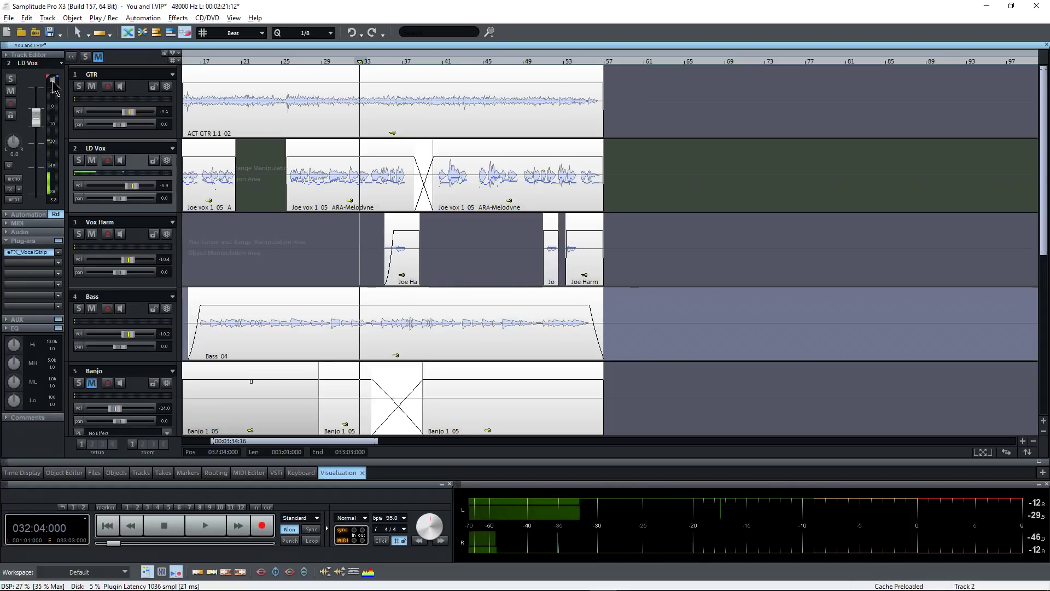
left_click(11, 166)
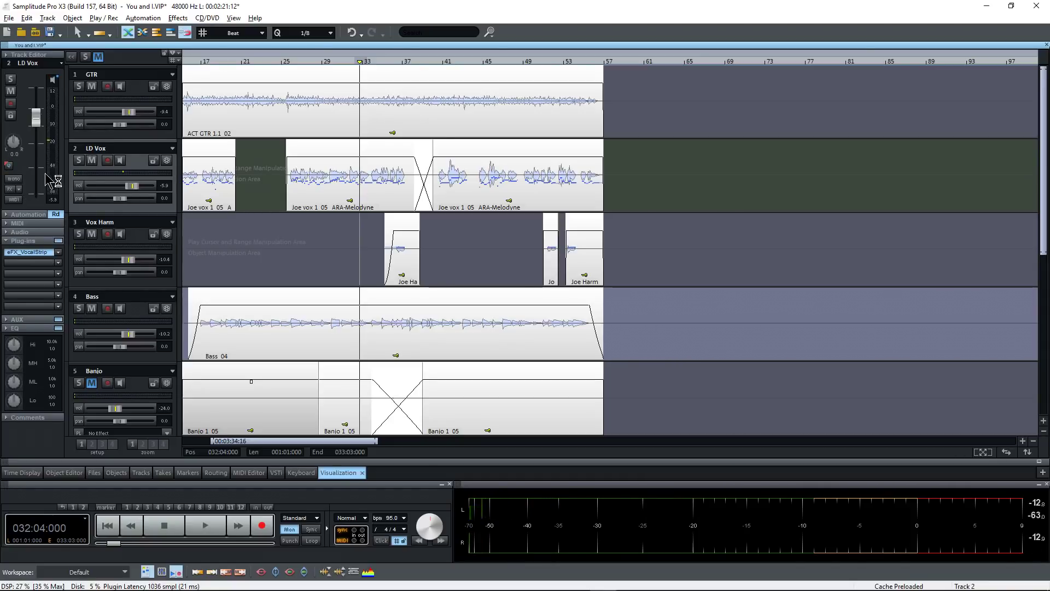
Step: Open the mixer for the project, move its window slightly higher, and select the GTR channel
key("m")
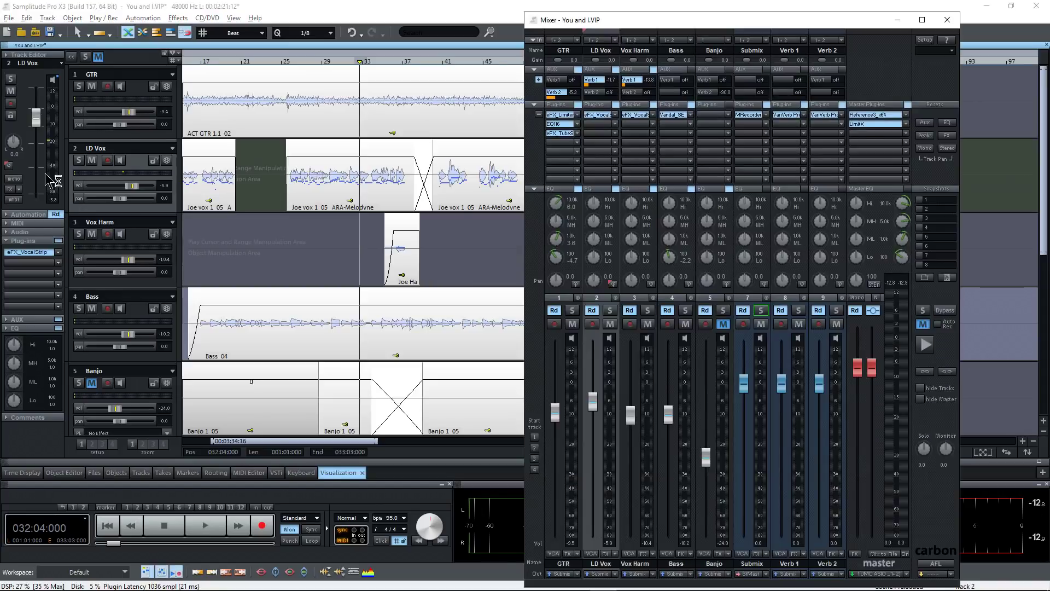
left_click_drag(515, 10, 497, 2)
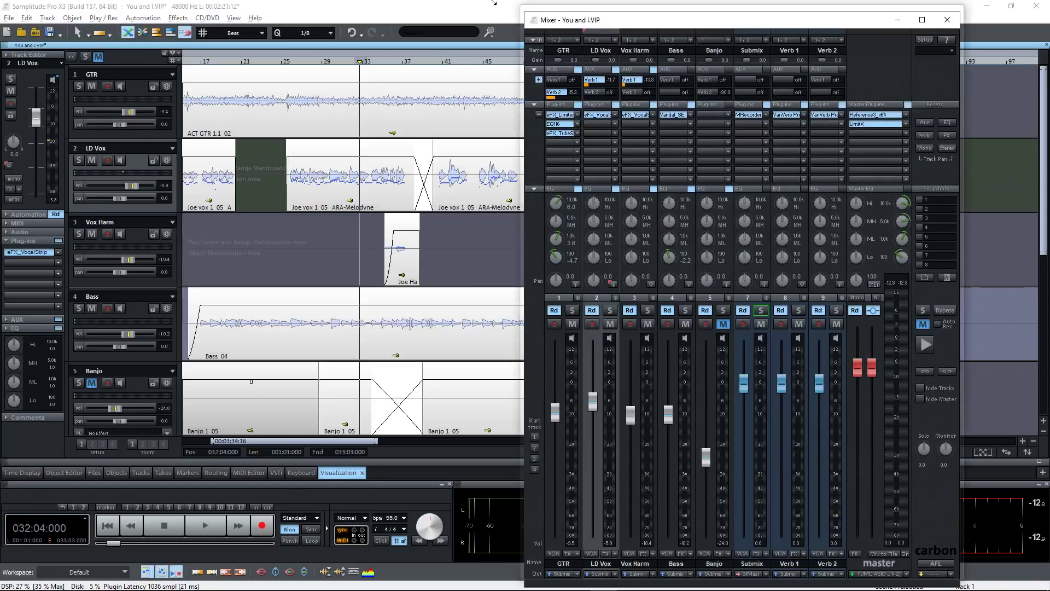
left_click(551, 37)
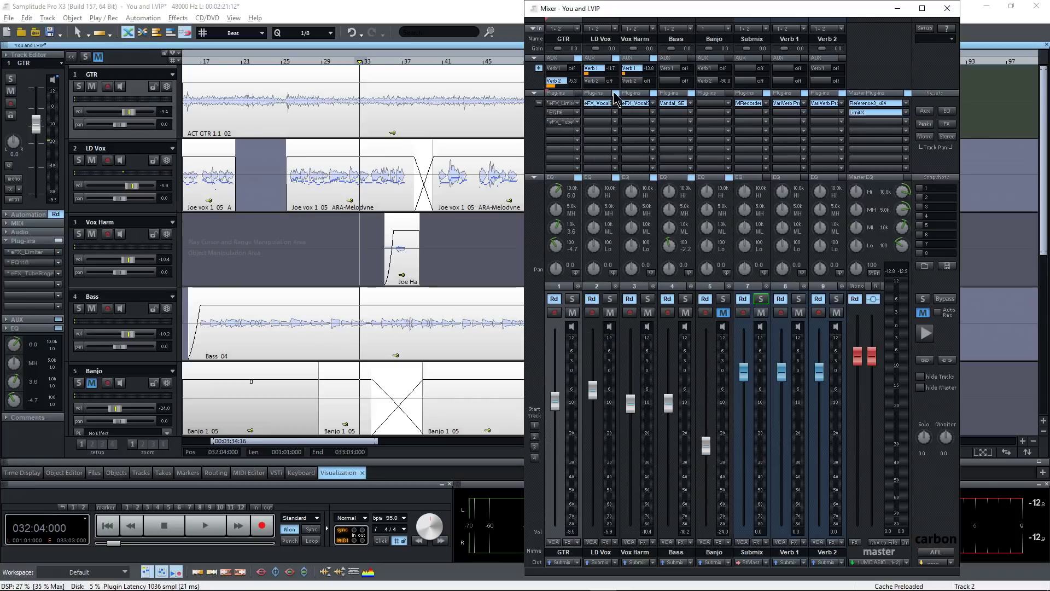
Step: Bypass the plug-in sections of the LD Vox and Vox Harm channels in the mixer
left_click(615, 93)
left_click(654, 94)
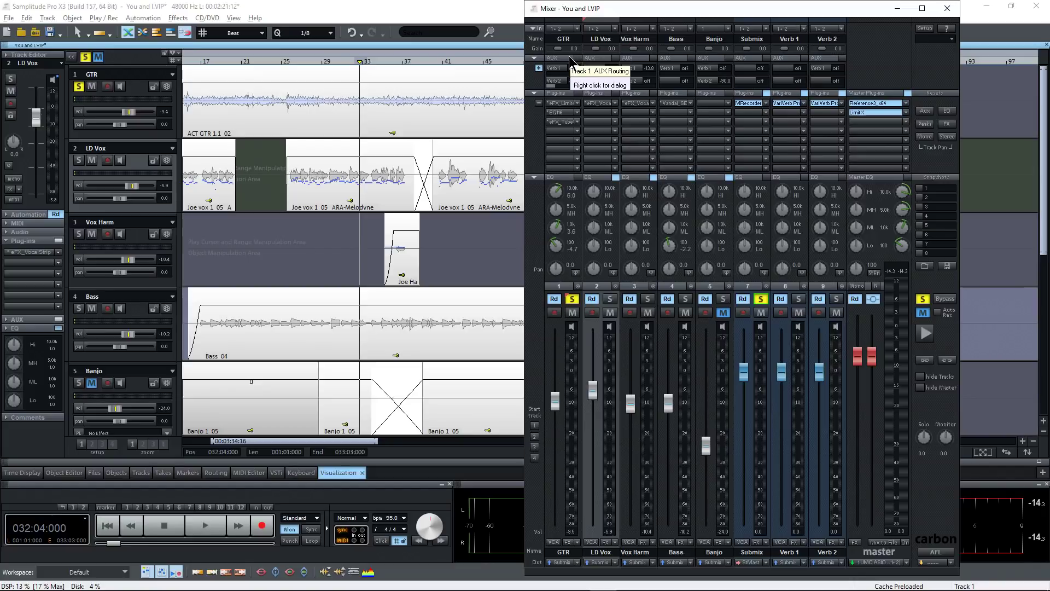
left_click(612, 147)
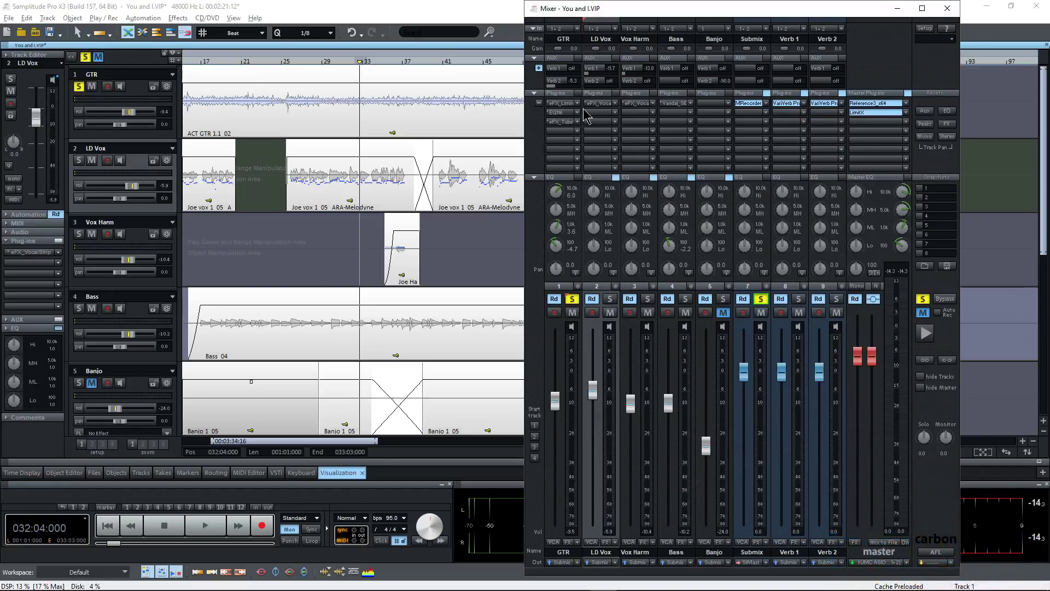
Step: Play the soloed GTR track and reactivate its bypassed plug-ins, EQ and aux sends to compare the sound
key("space")
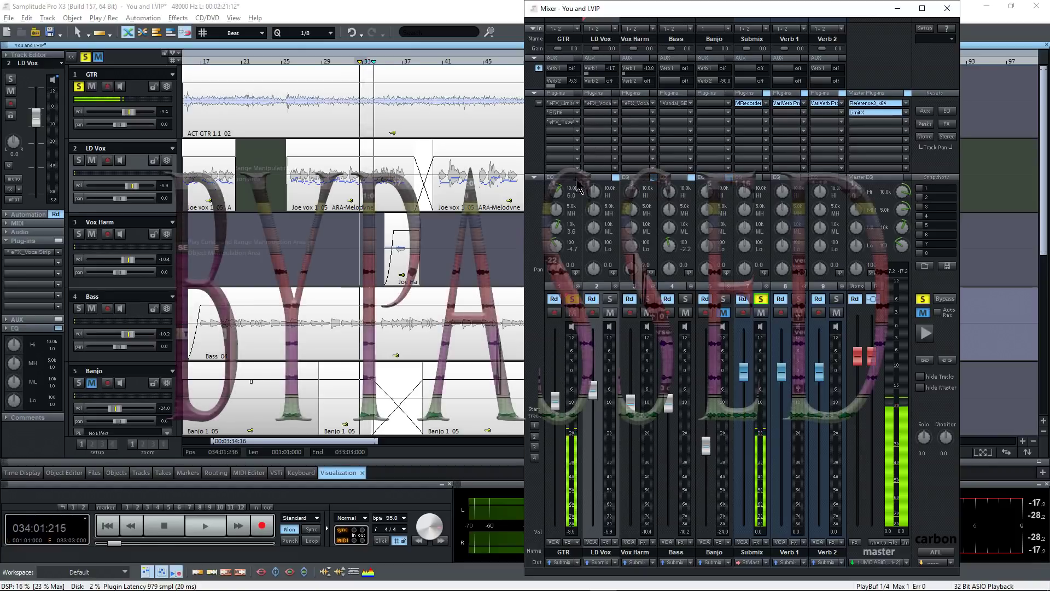
left_click(578, 93)
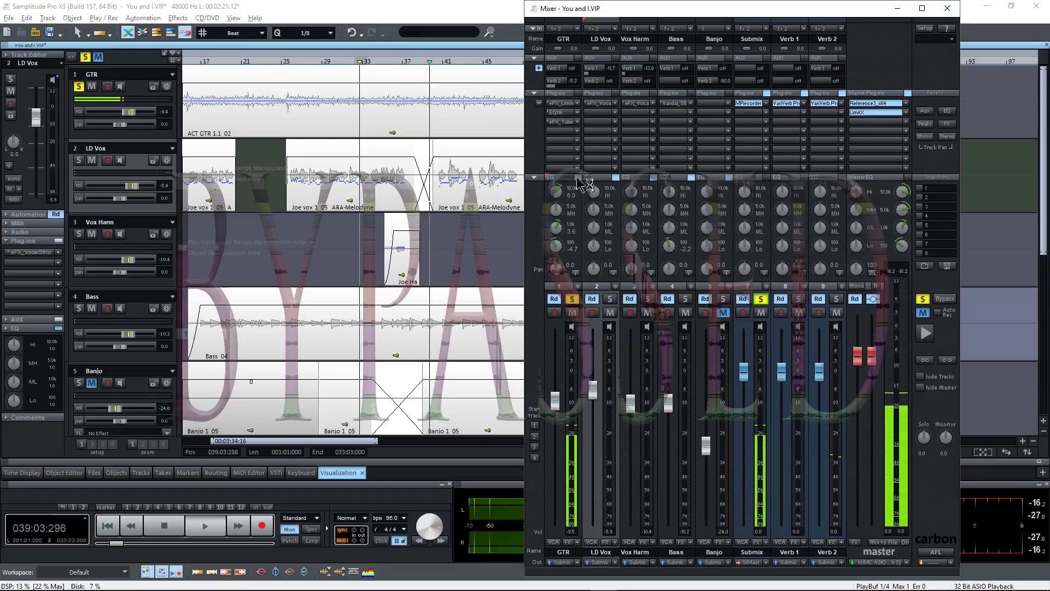
left_click(577, 93)
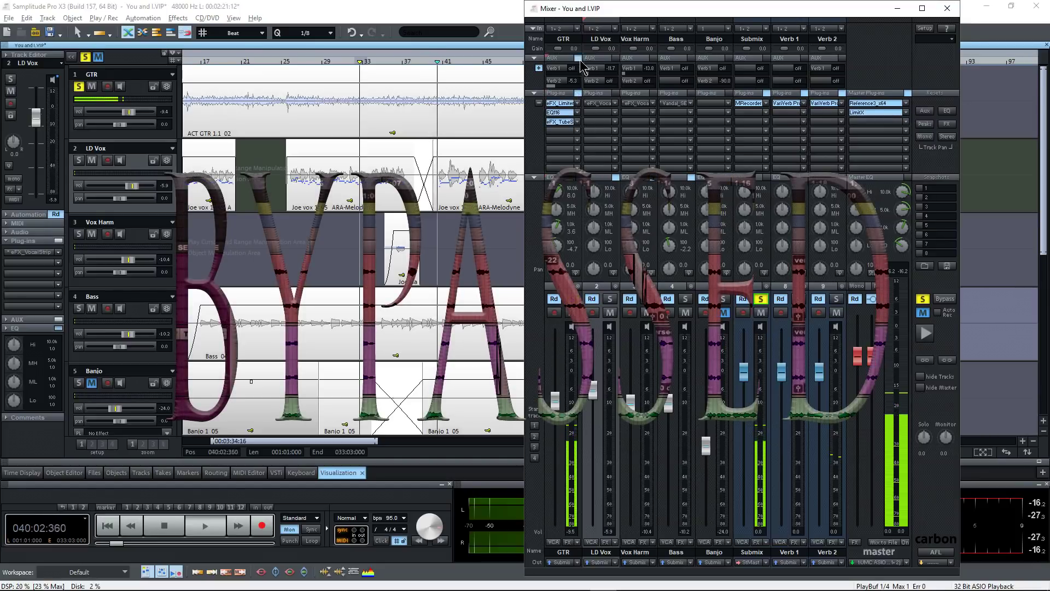
key("space")
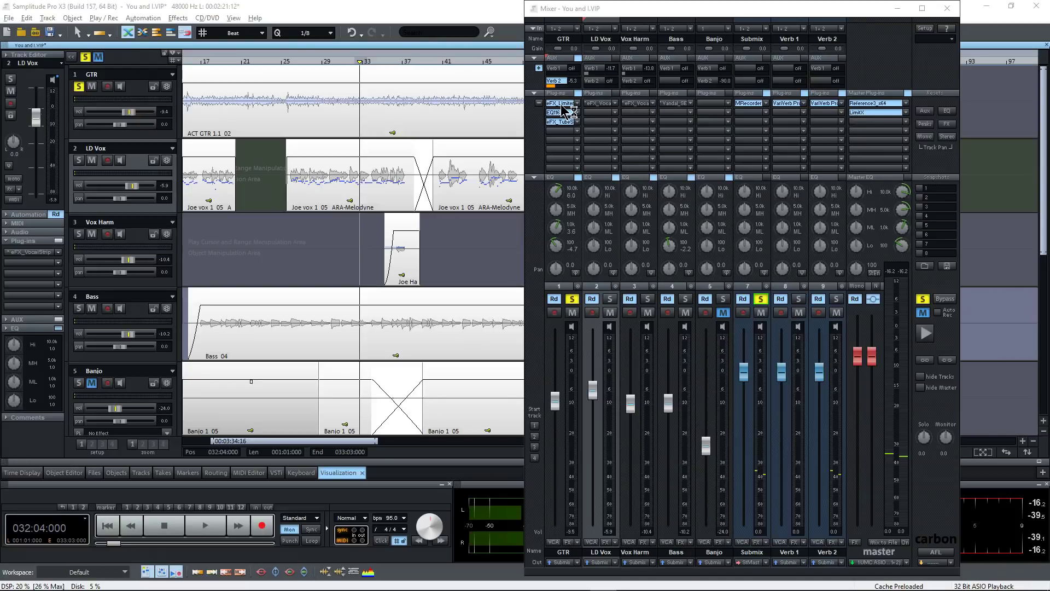
Step: Open the GTR channel's eFX_Limiter, watch its gain reduction during playback, and close the plug-in
left_click(562, 104)
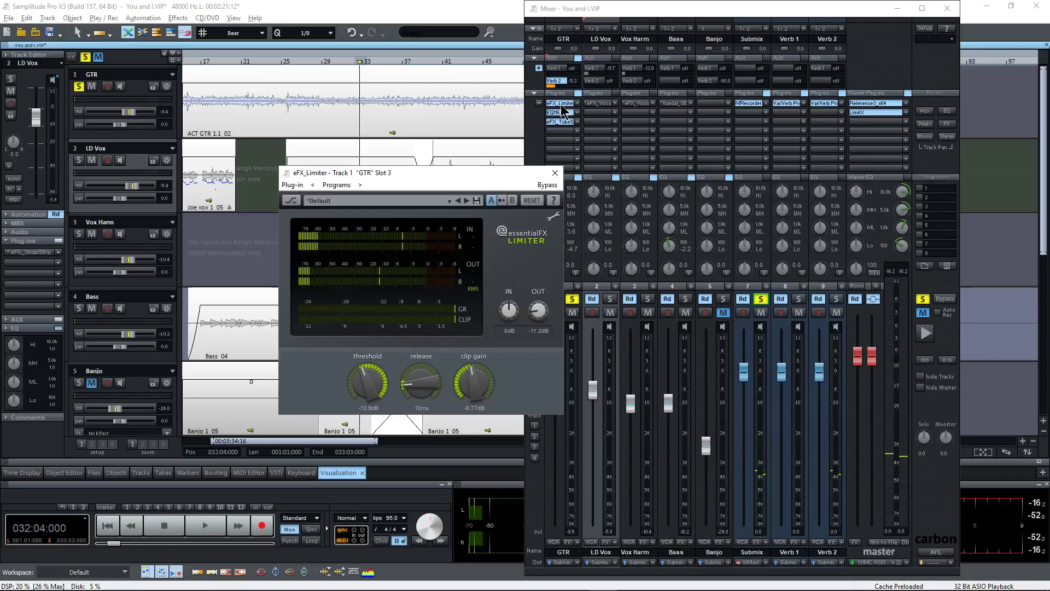
left_click_drag(428, 173, 372, 115)
key("space")
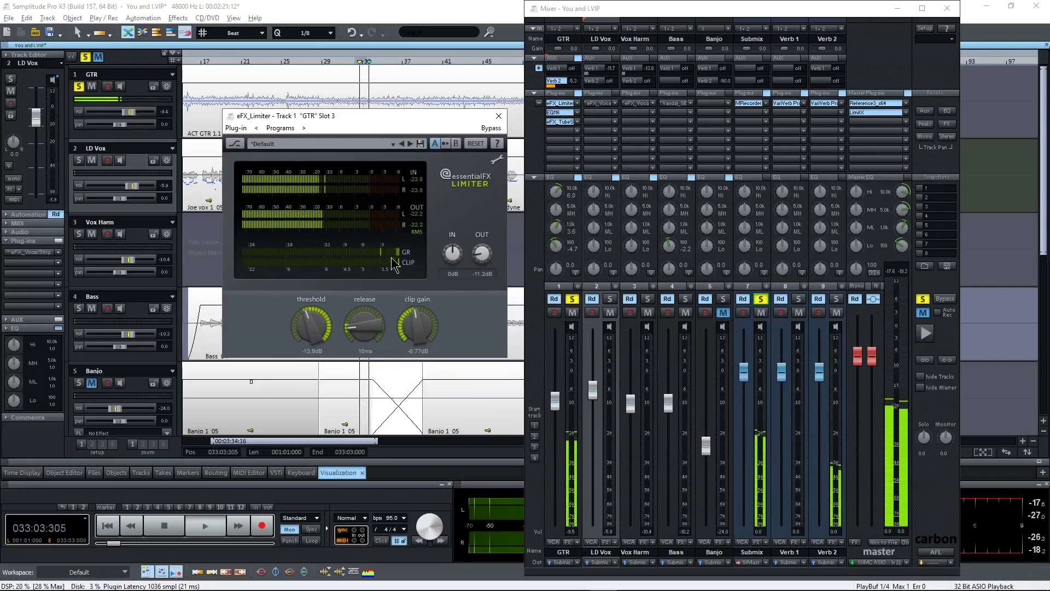
key("space")
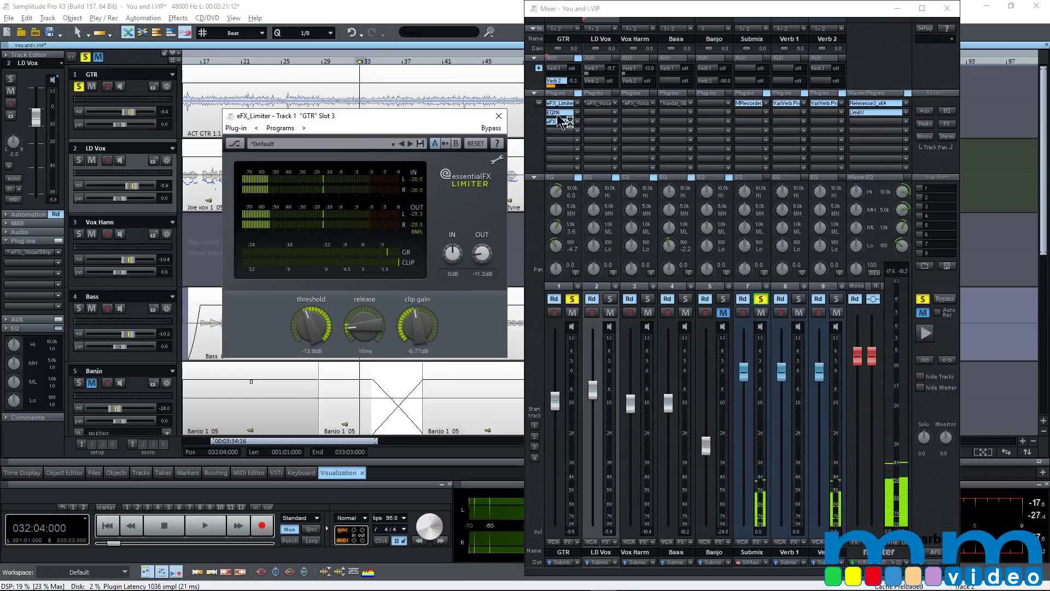
left_click(563, 120)
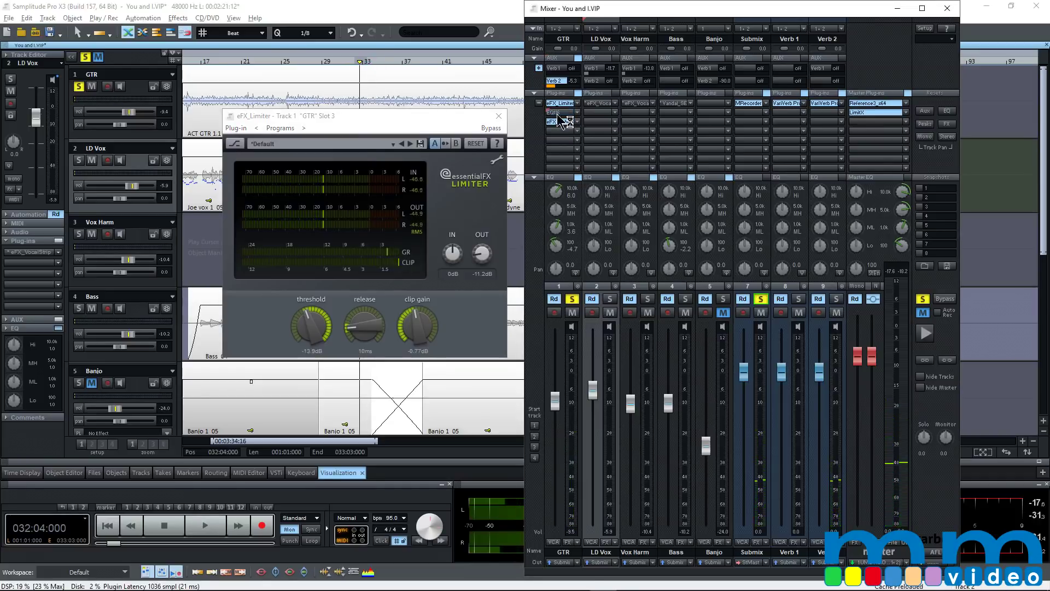
left_click(499, 117)
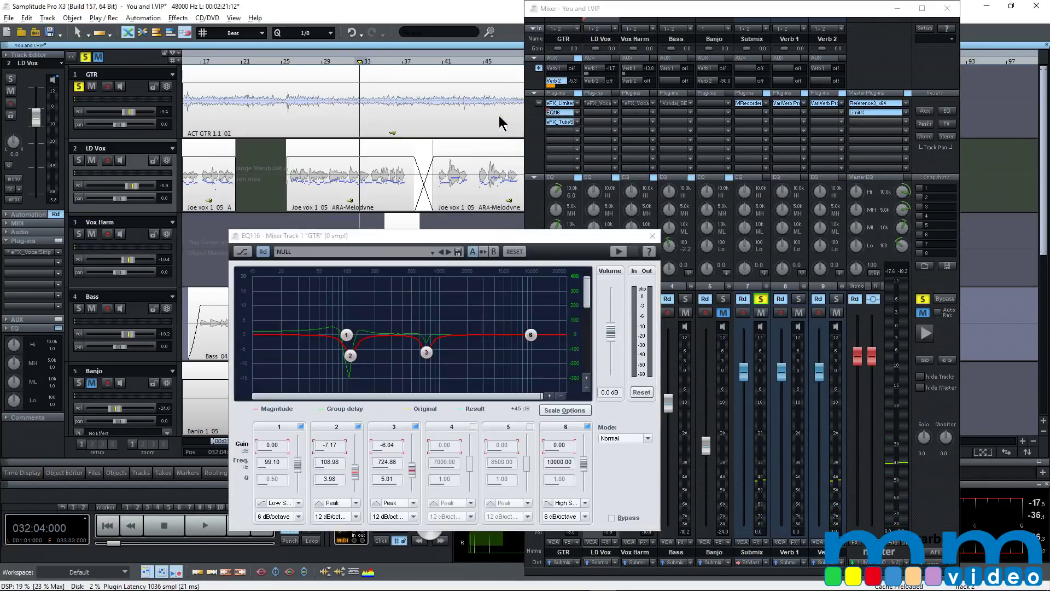
Step: Compare the GTR track in playback with EQ116 and eFX_TubeStage bypassed and active, and close the plug-in windows
left_click(563, 116)
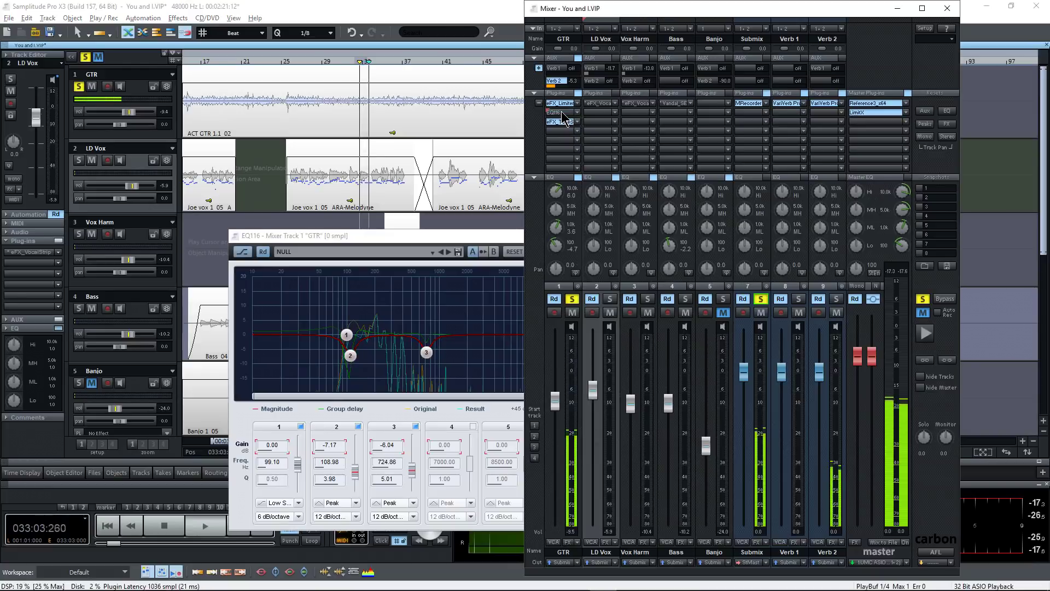
left_click(564, 116)
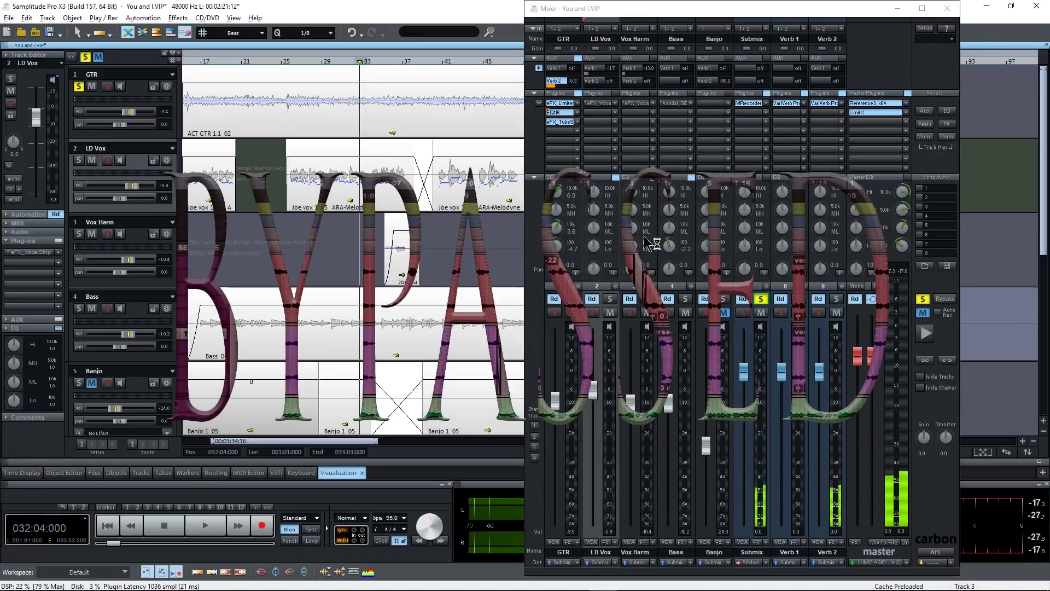
left_click(575, 155)
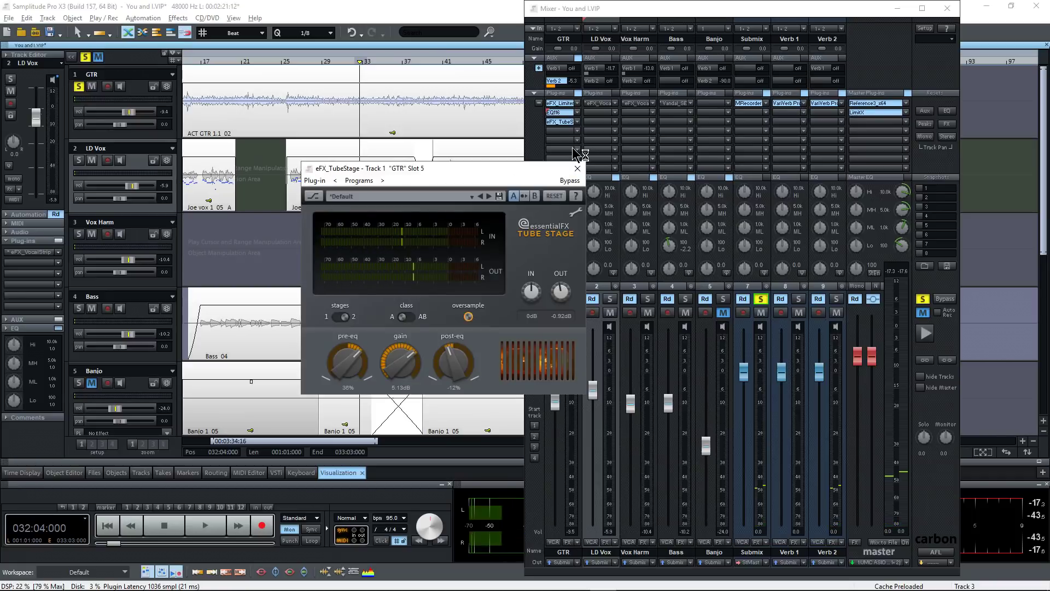
key("space")
left_click(563, 127)
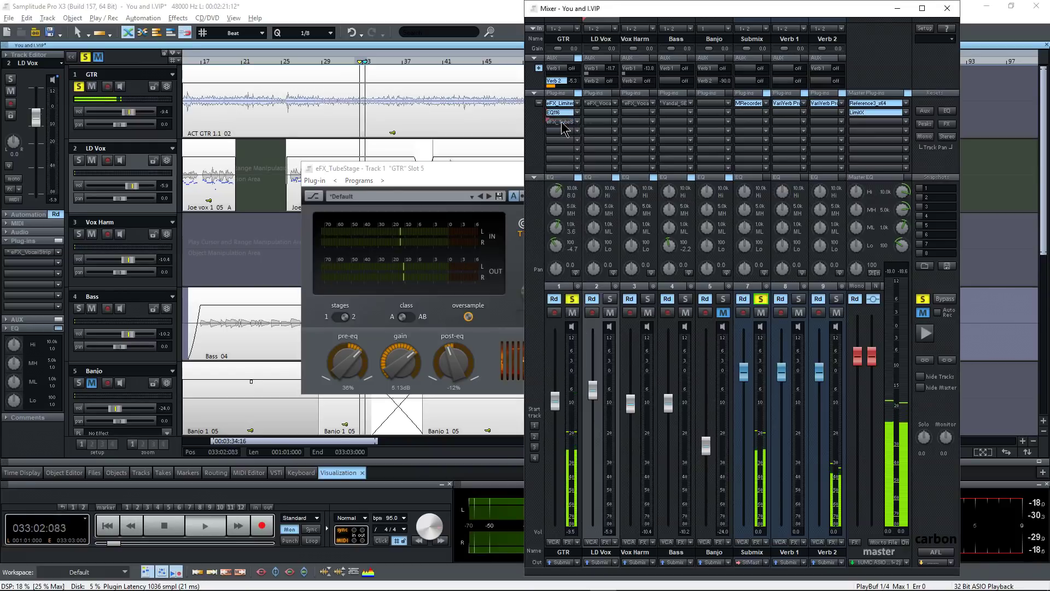
left_click(483, 180)
left_click(577, 169)
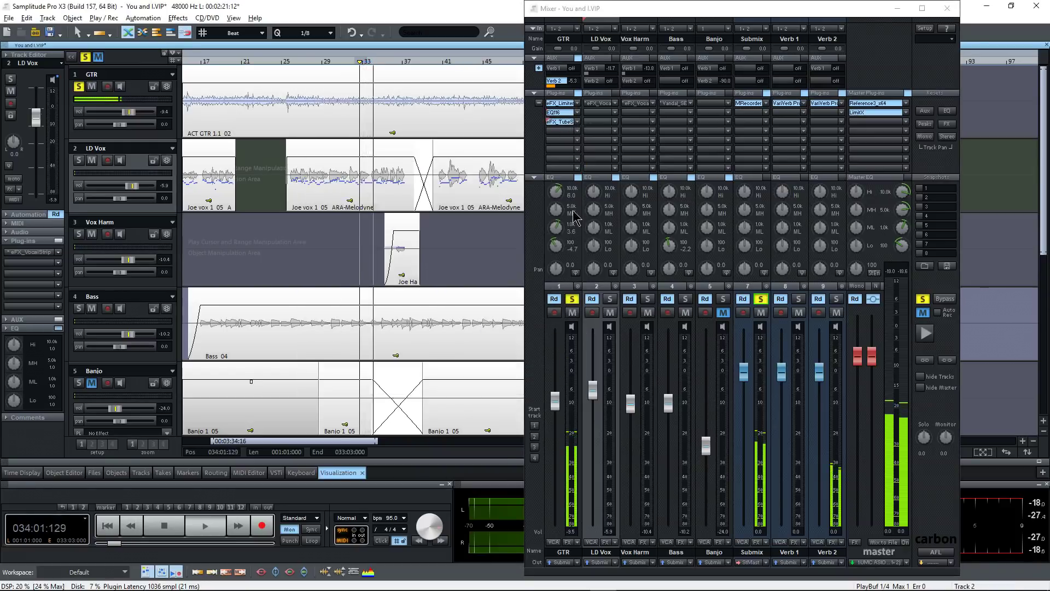
Step: Replay the GTR track from 032:04:000 with its channel EQ section bypassed to compare the sound
key("space")
key("space")
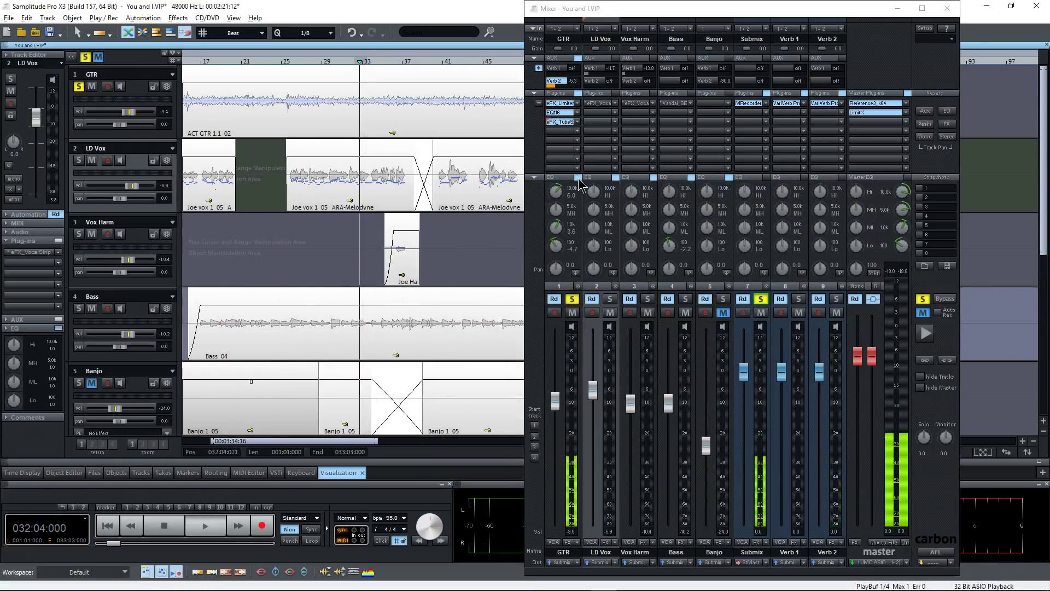
right_click(578, 179)
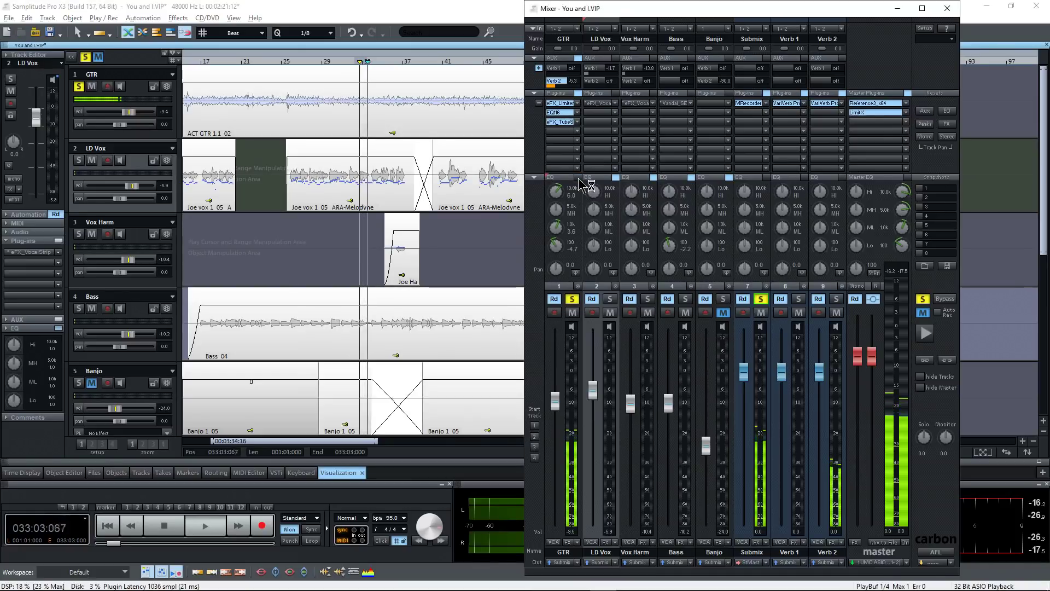
key("space")
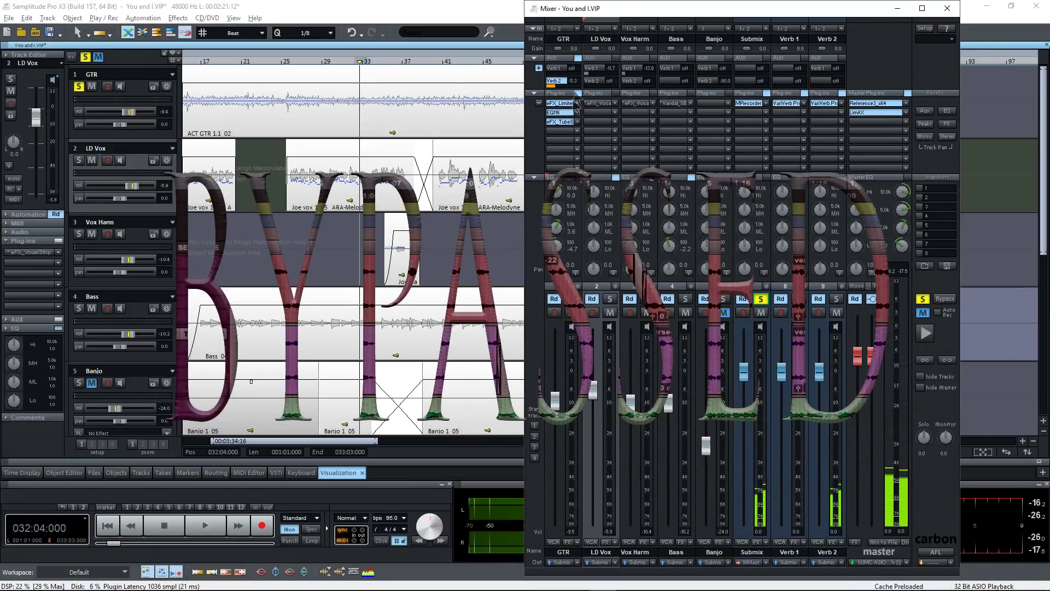
Step: Inspect the VariVerb Pro reverb settings on the Verb 2 channel and close the plug-in
left_click(826, 106)
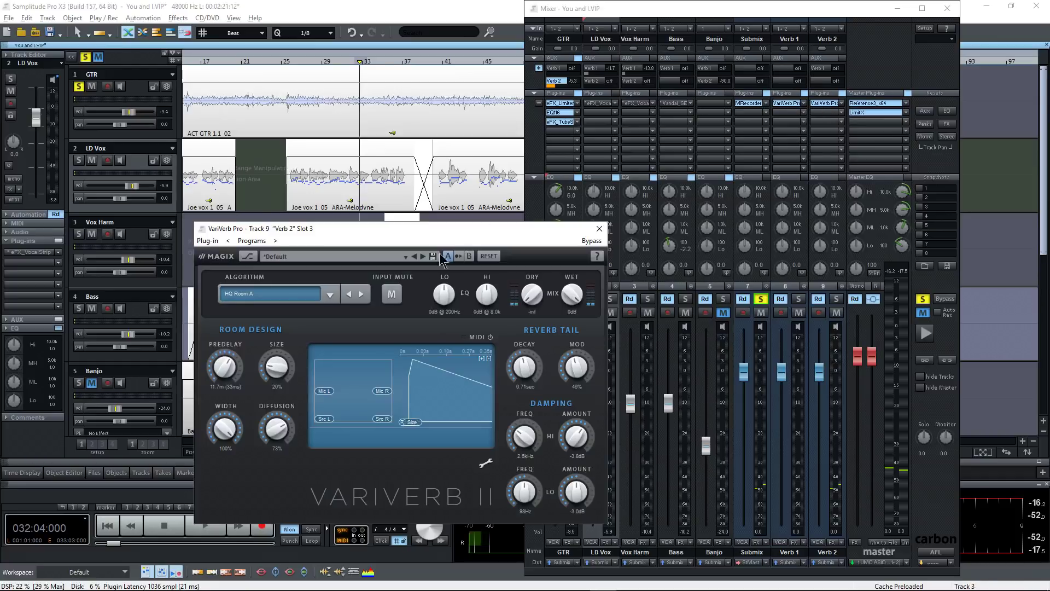
left_click(599, 228)
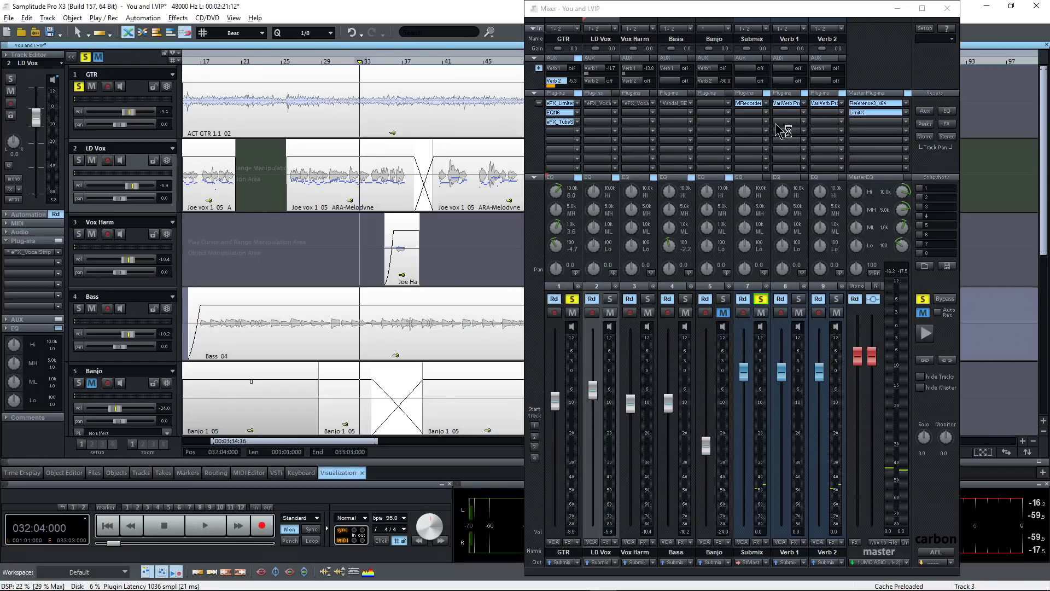
Step: Solo LD Vox instead of GTR, listen to it without effects, and reactivate its plug-in section
left_click(572, 299)
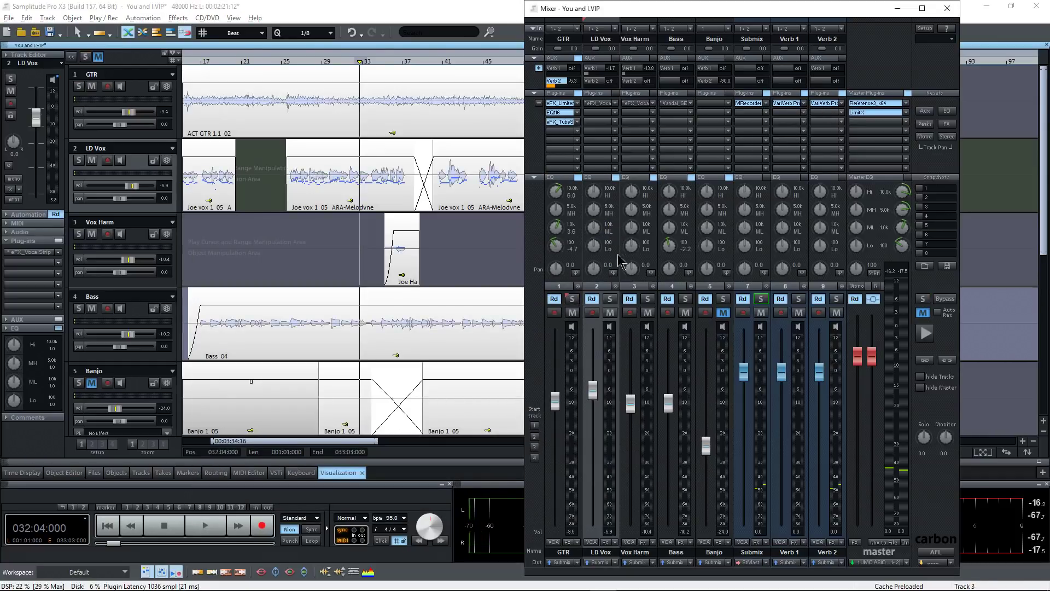
left_click(610, 300)
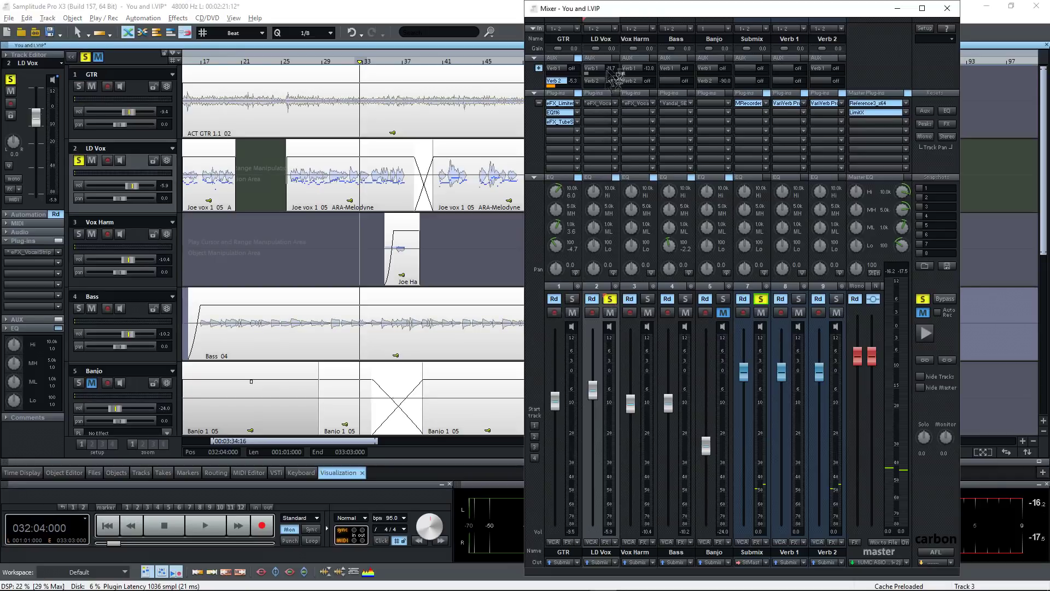
key("space")
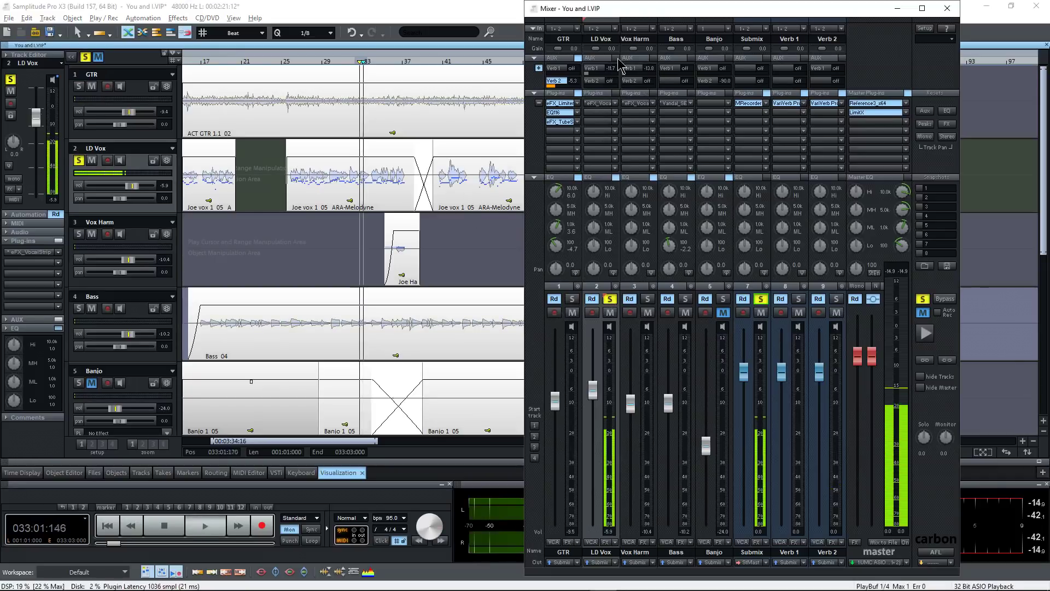
key("space")
left_click(617, 93)
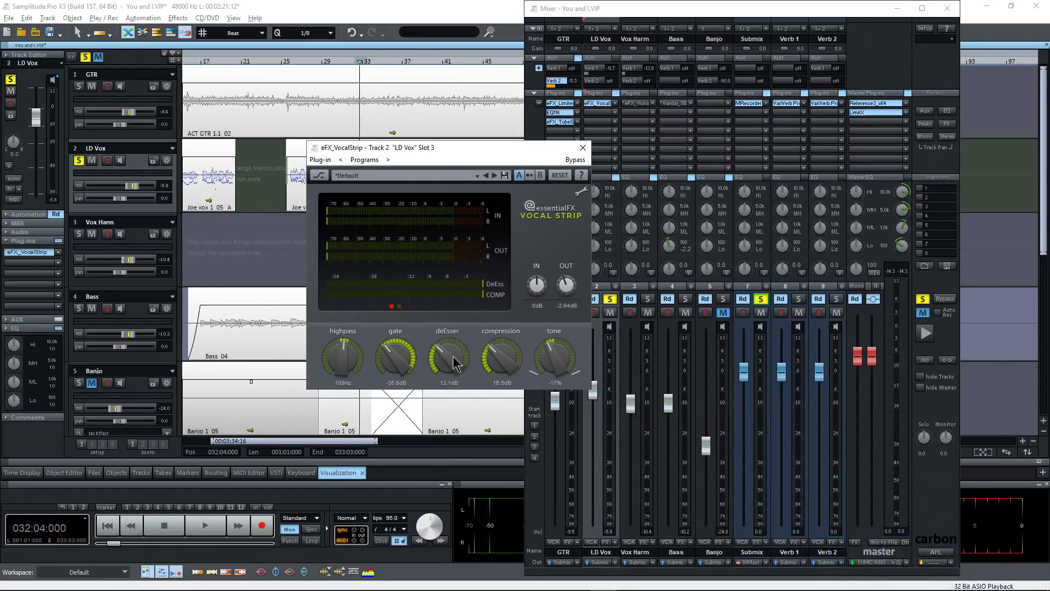
Step: Set the LD Vox eFX_VocalStrip compression to about 20.9 dB and its output to about -1.30 dB while listening
key("space")
left_click_drag(501, 359, 506, 346)
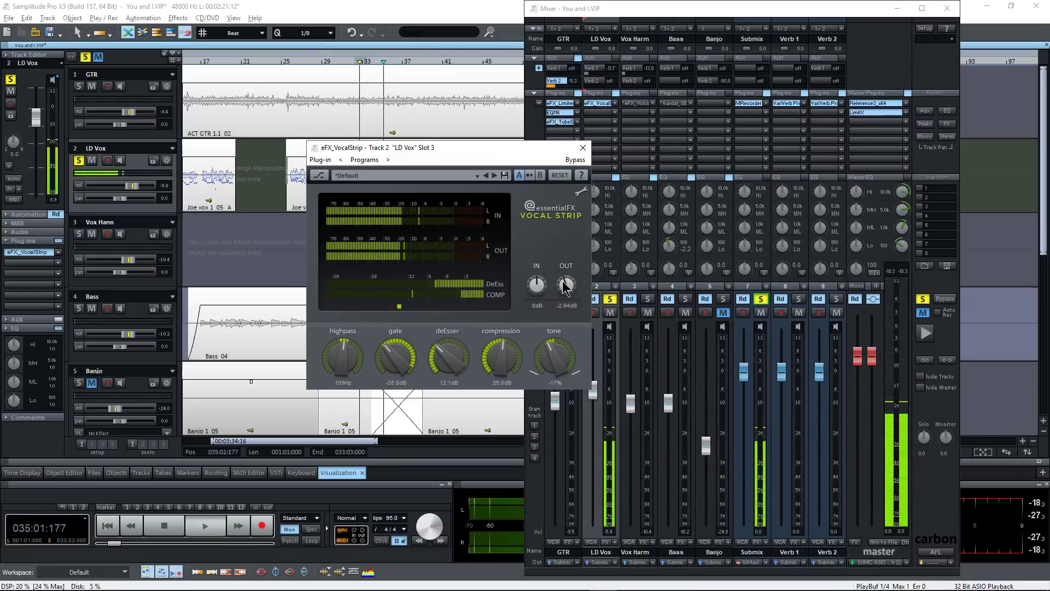
key("space")
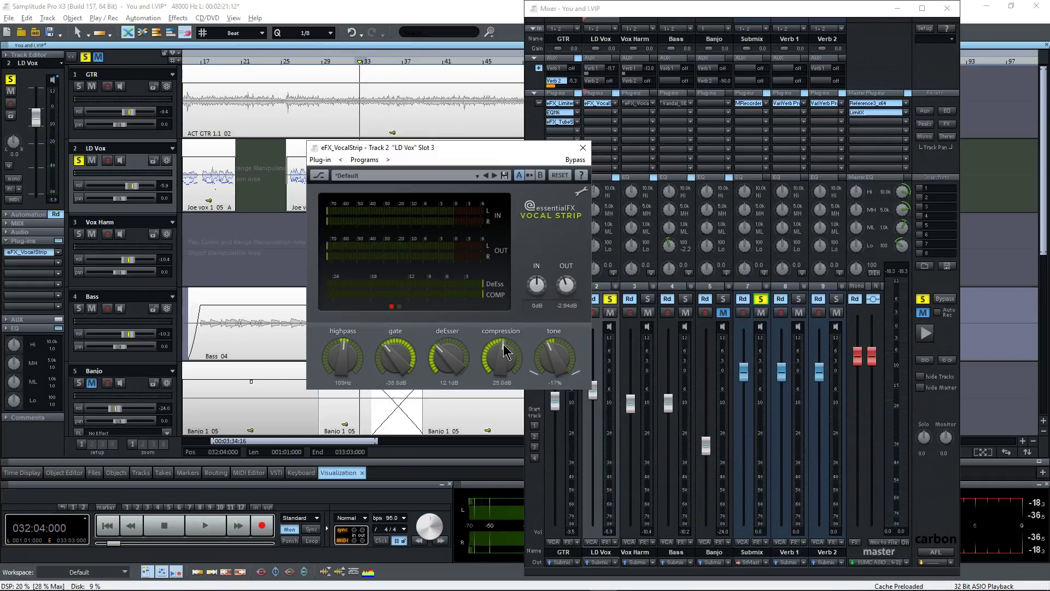
left_click_drag(498, 343, 497, 342)
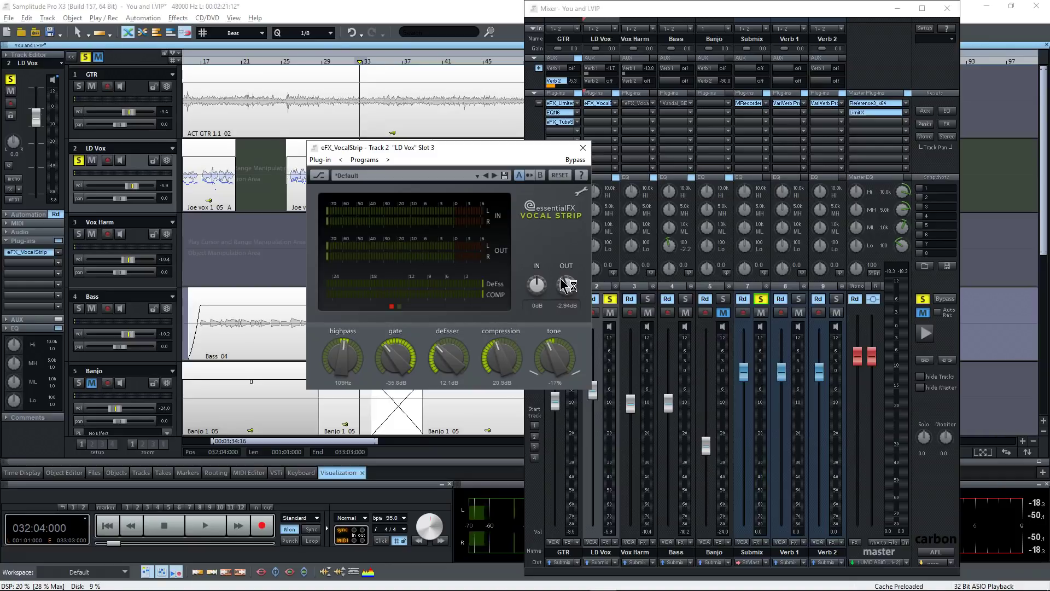
key("space")
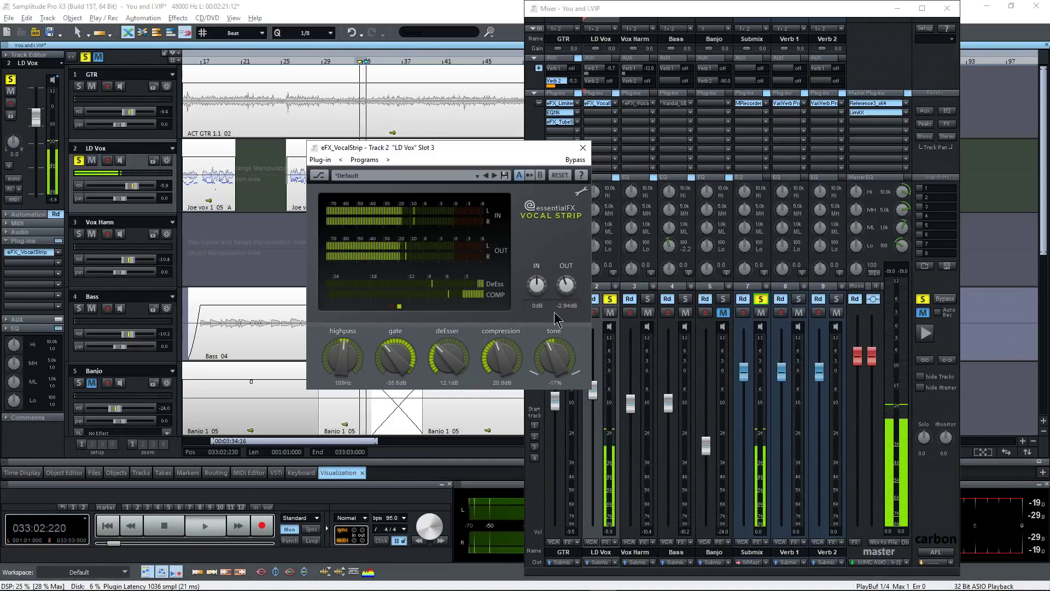
left_click_drag(563, 288, 565, 274)
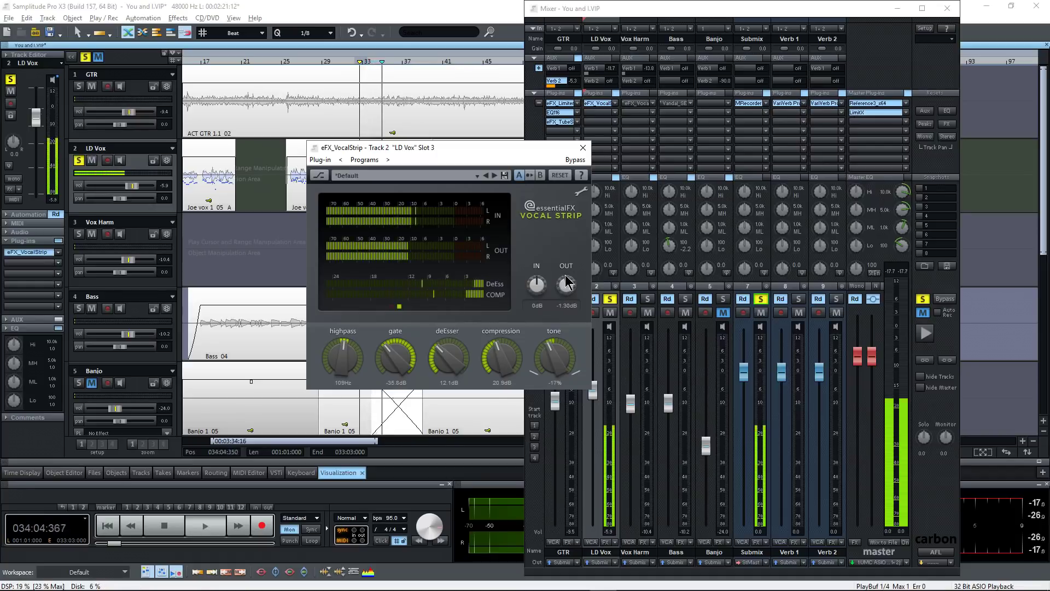
Step: Close eFX_VocalStrip and replay the soloed LD Vox from 032:04:000 with the plug-in bypassed, reactivating it to compare the sound
left_click(583, 147)
key("space")
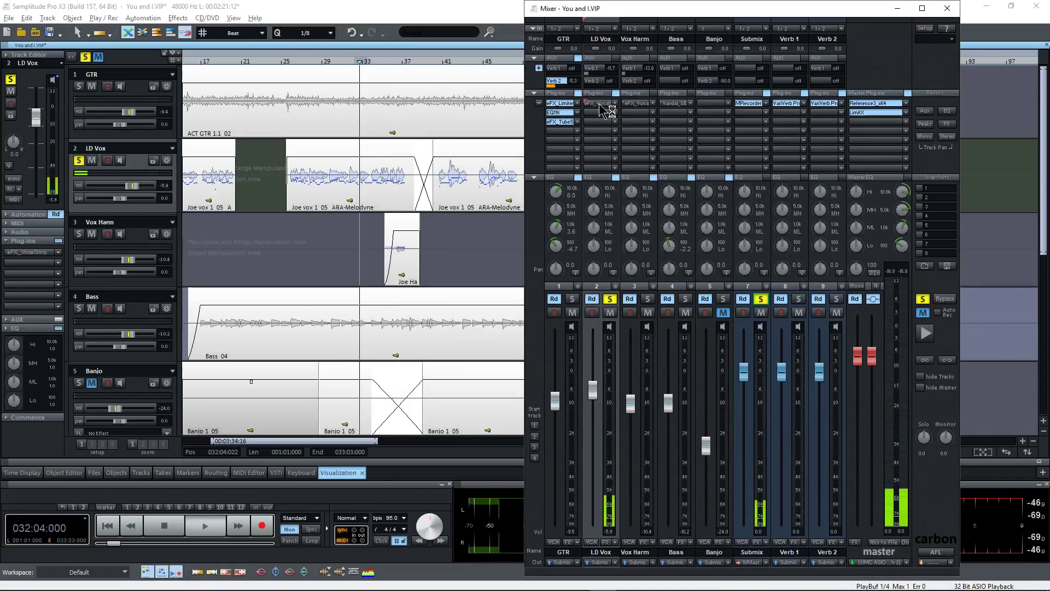
key("space")
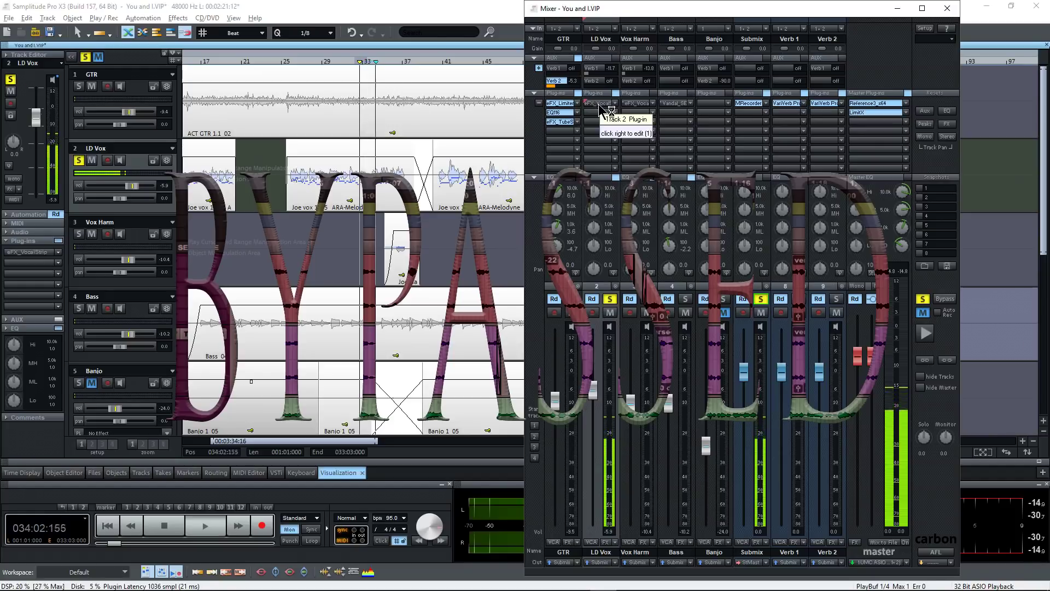
left_click(599, 105)
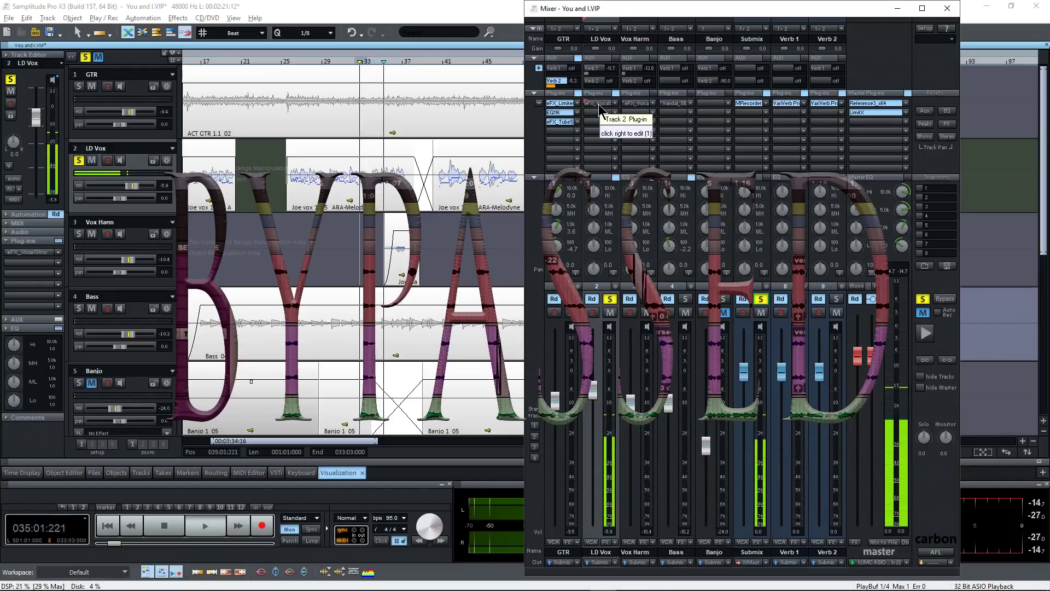
left_click(599, 103)
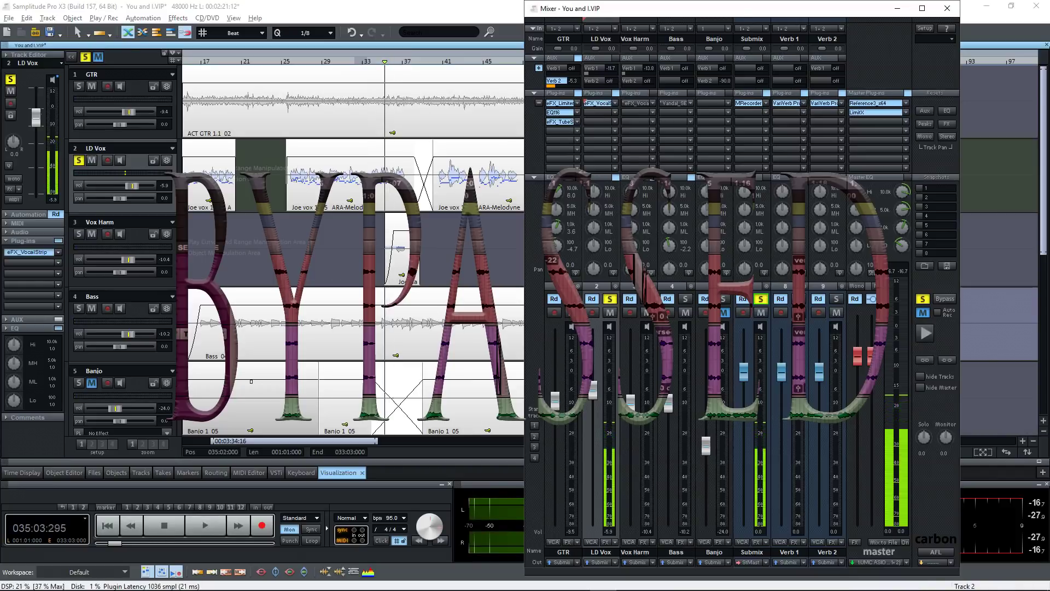
Step: Place the playhead at 032:04:000 and enable the Verb 1 send on the LD Vox channel
left_click(357, 166)
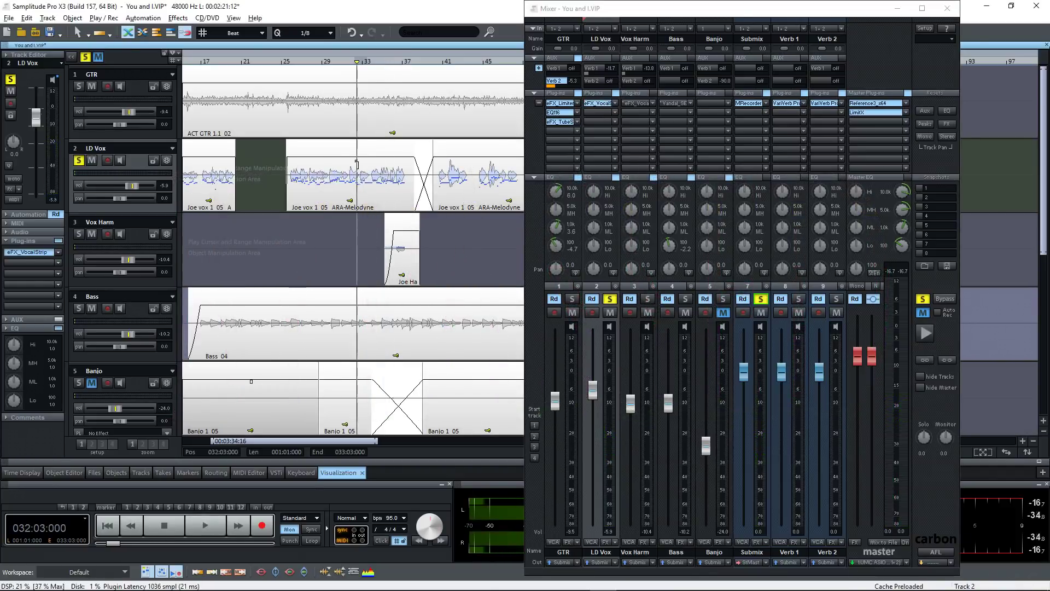
left_click(359, 163)
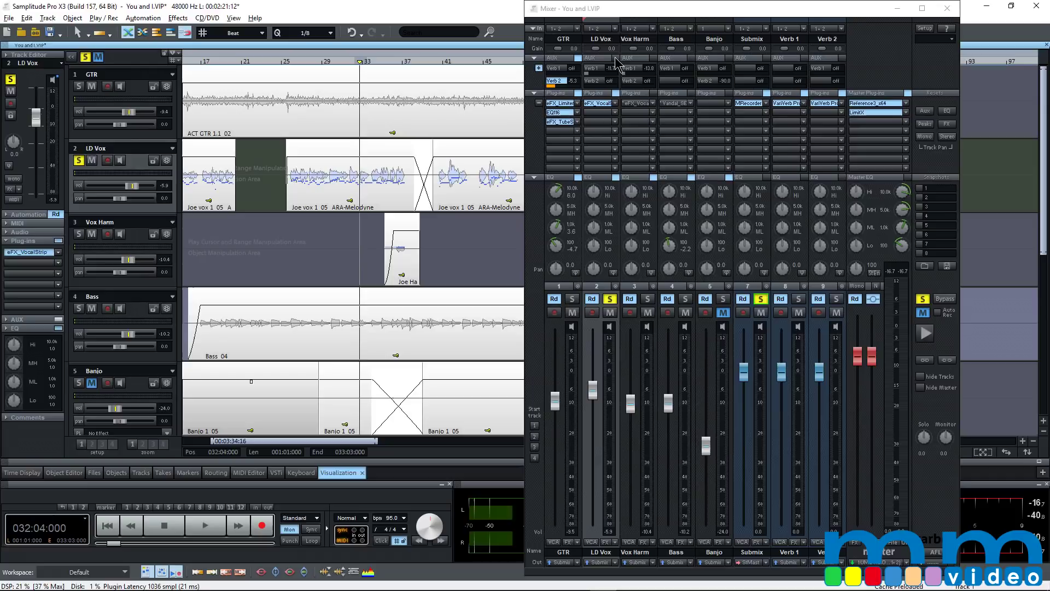
left_click(608, 65)
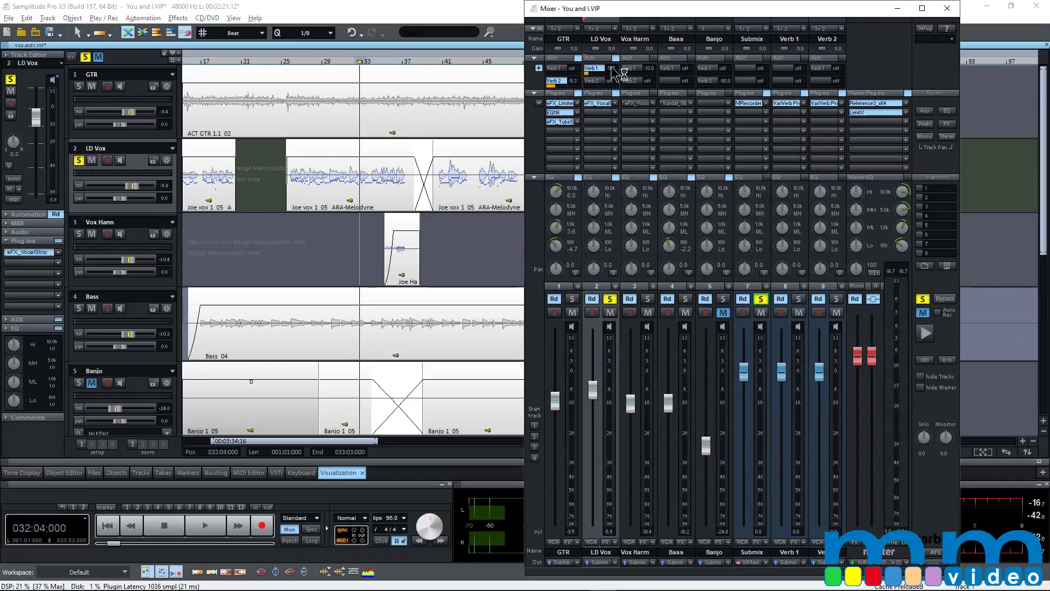
Step: Set the LD Vox eFX_VocalStrip compression to about 18.8 dB, close the plug-in and listen to the soloed vocal with reverb
left_click(587, 118)
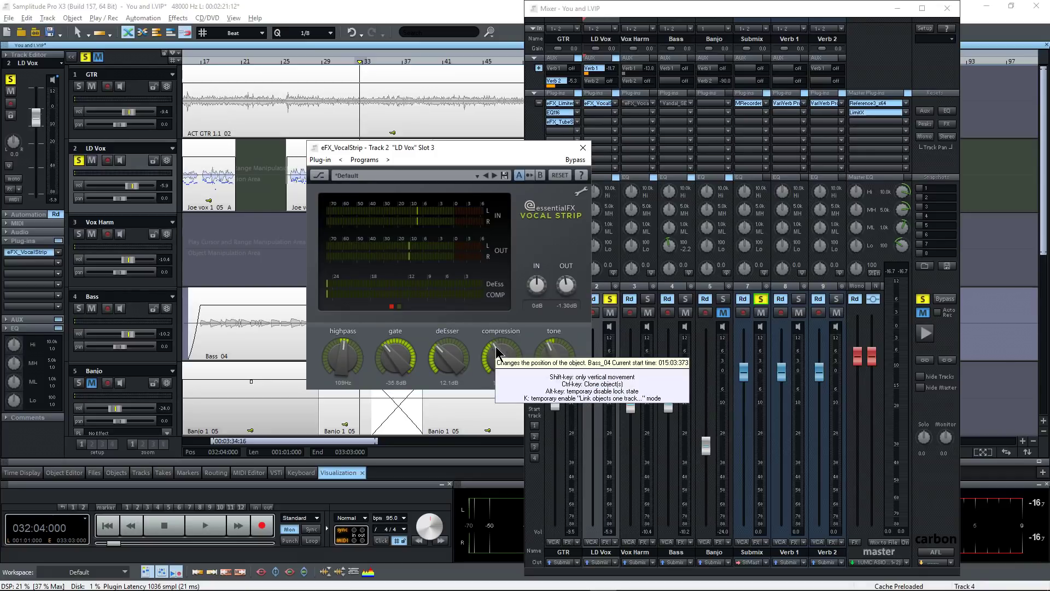
left_click(583, 147)
key("space")
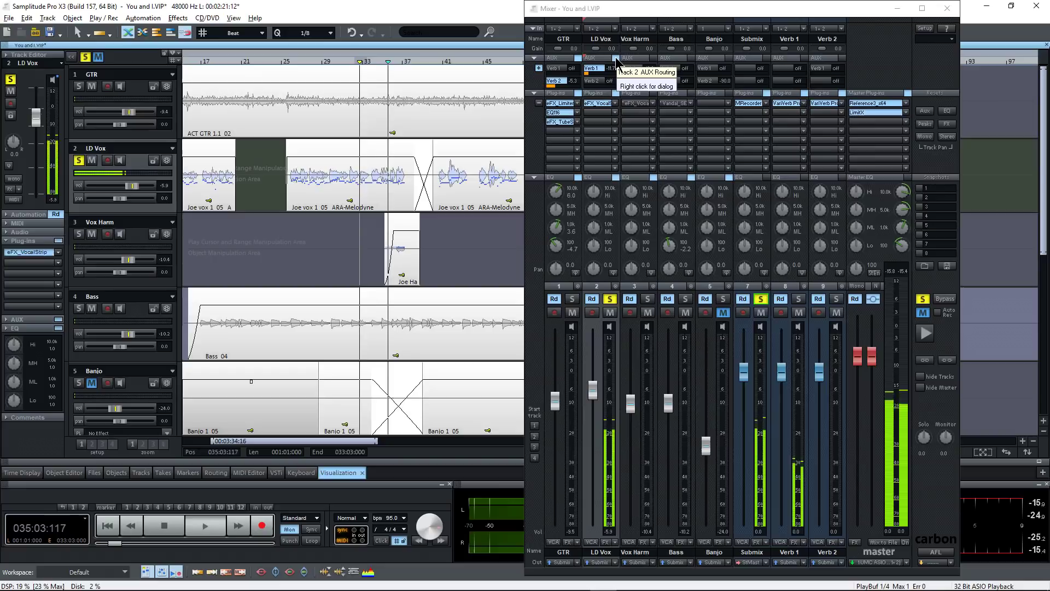
key("space")
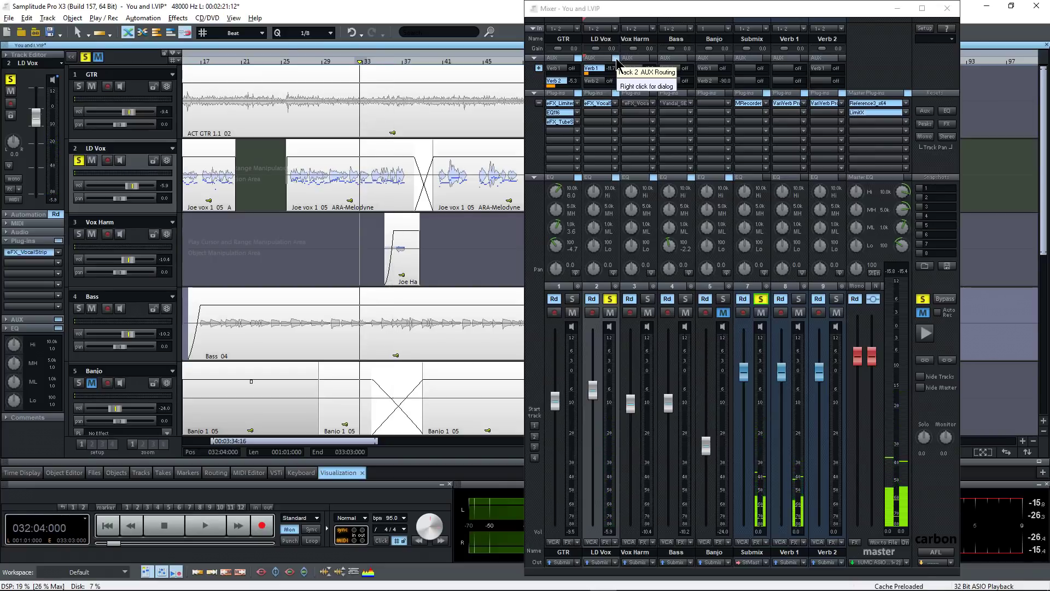
Step: Bypass the AUX and plug-in sections of LD Vox and replay the soloed track from 032:04:000
left_click(616, 59)
left_click(617, 94)
key("space")
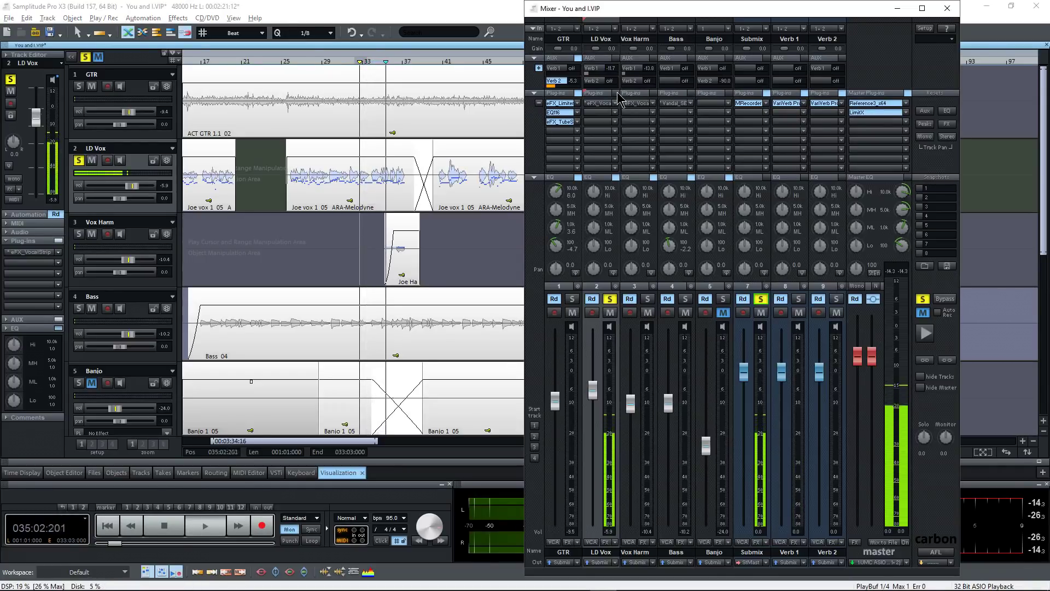
key("space")
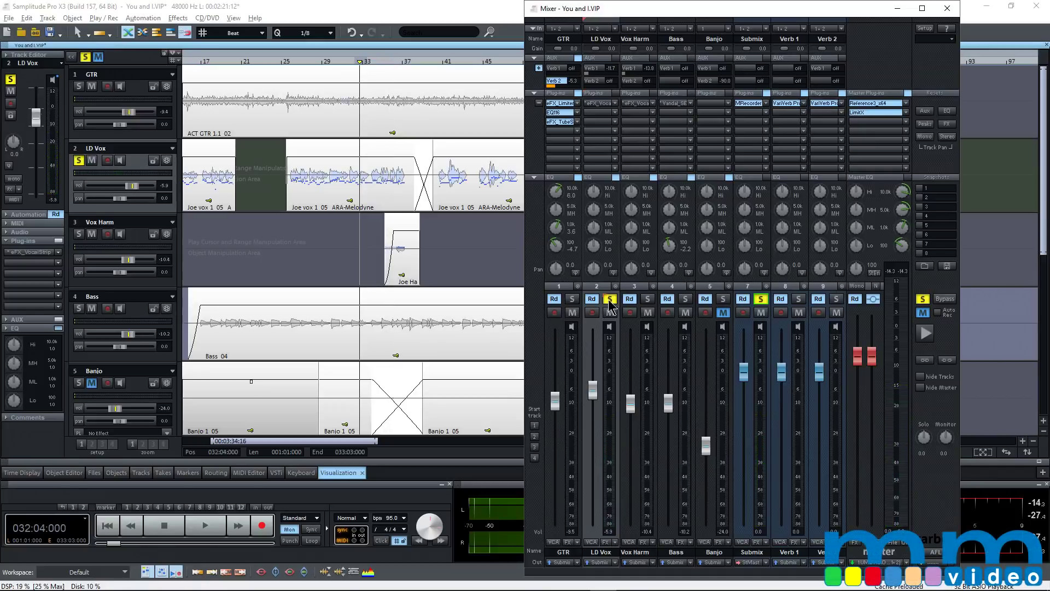
Step: Unsolo LD Vox and, during full-mix playback, reactivate its plug-in and AUX sections with the Verb 1 send at about -13.2
left_click(609, 300)
key("space")
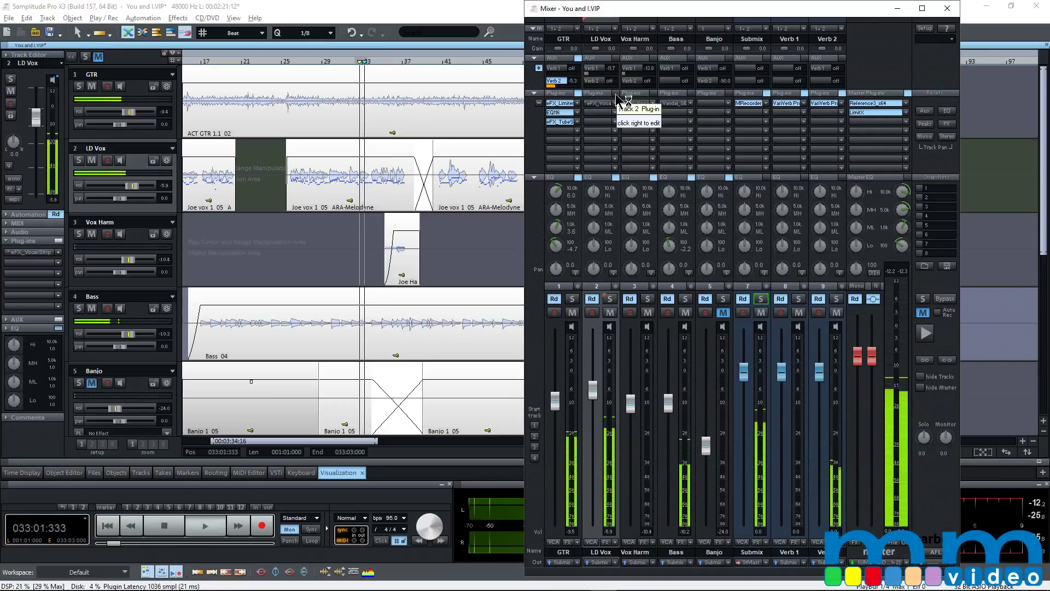
left_click(617, 100)
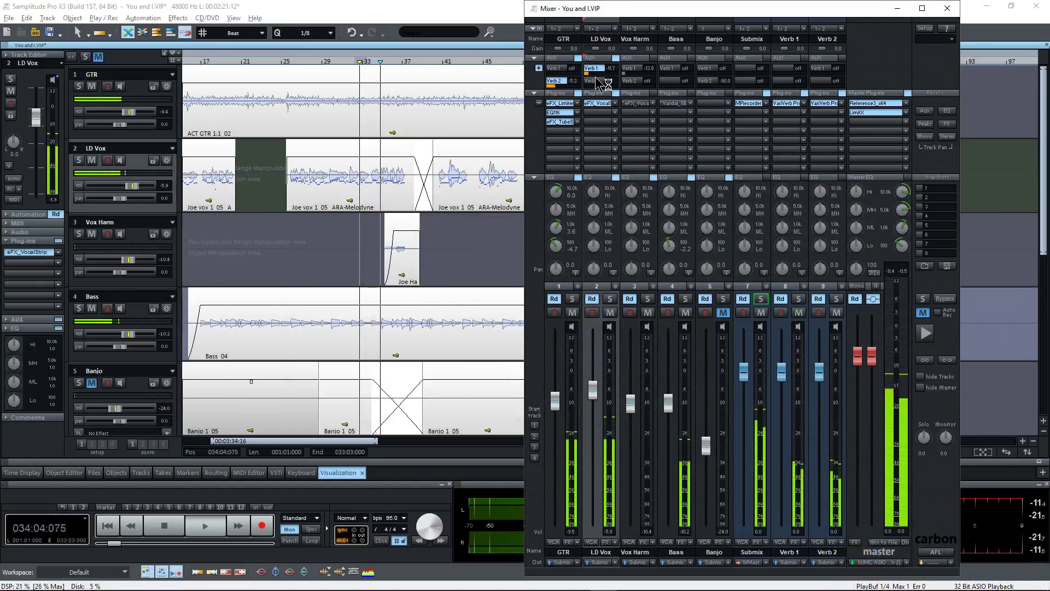
left_click_drag(595, 75, 589, 75)
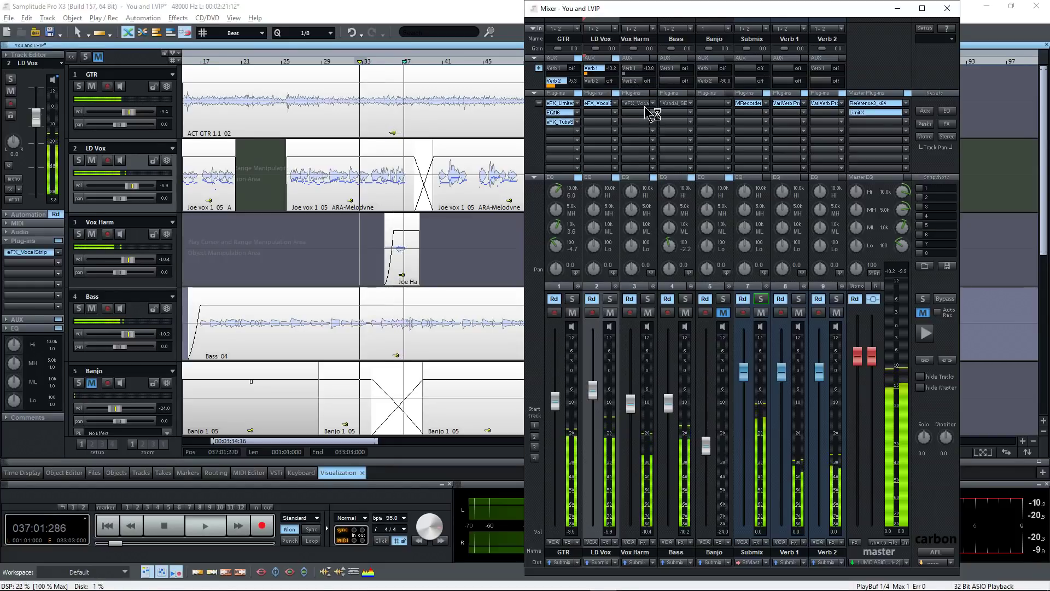
key("space")
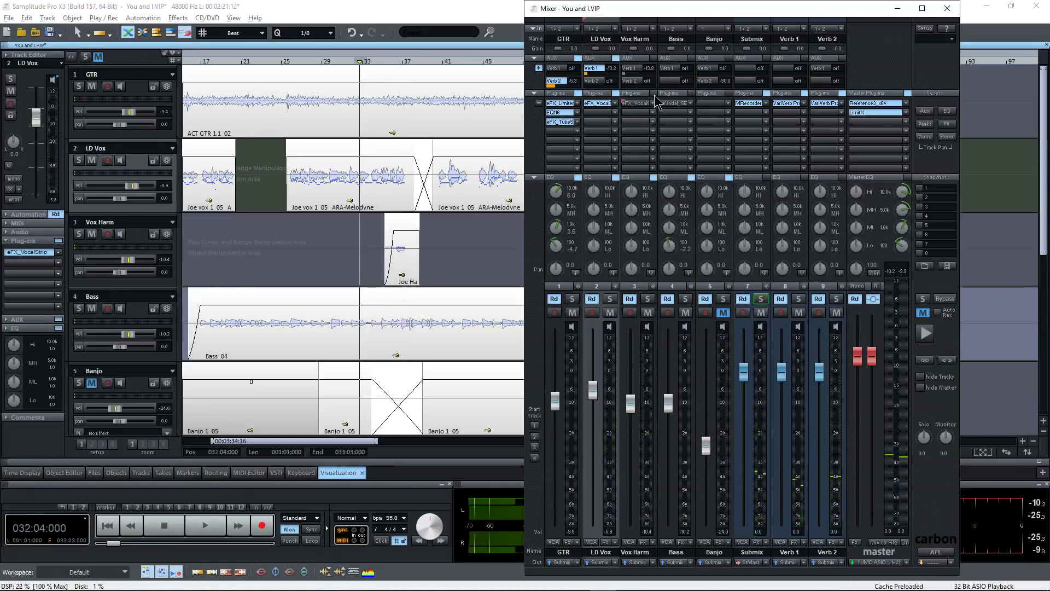
Step: Reactivate the Vox Harm vocal plug-in and Verb 1 send, and solo the Bass channel
left_click(637, 105)
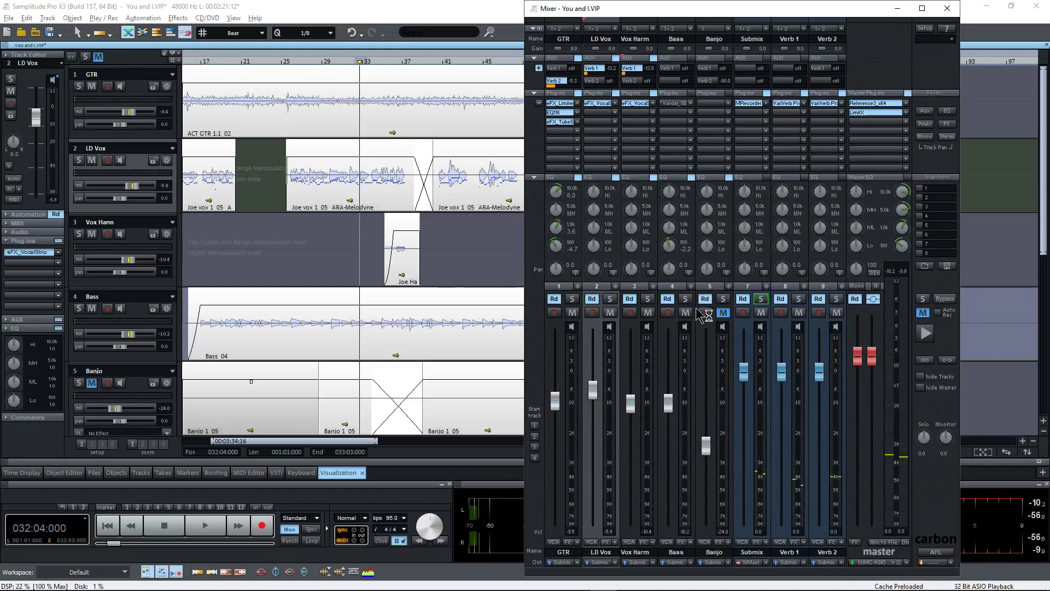
left_click(685, 299)
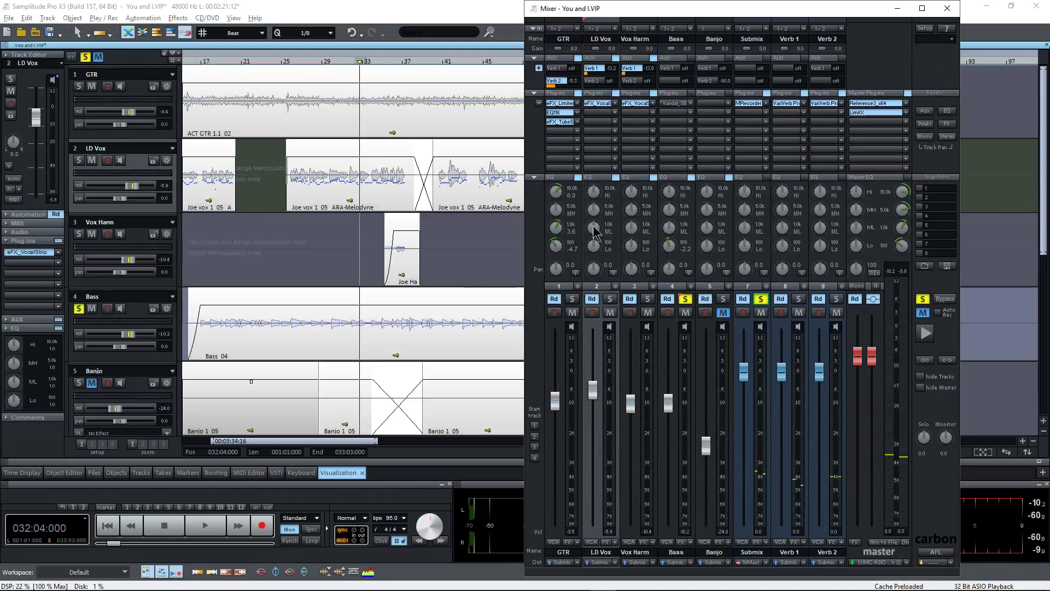
Step: Show Vandal_SE on the Bass channel, move its window clear of the mixer, and play the bass with the plug-in bypassed, then active
left_click(679, 104)
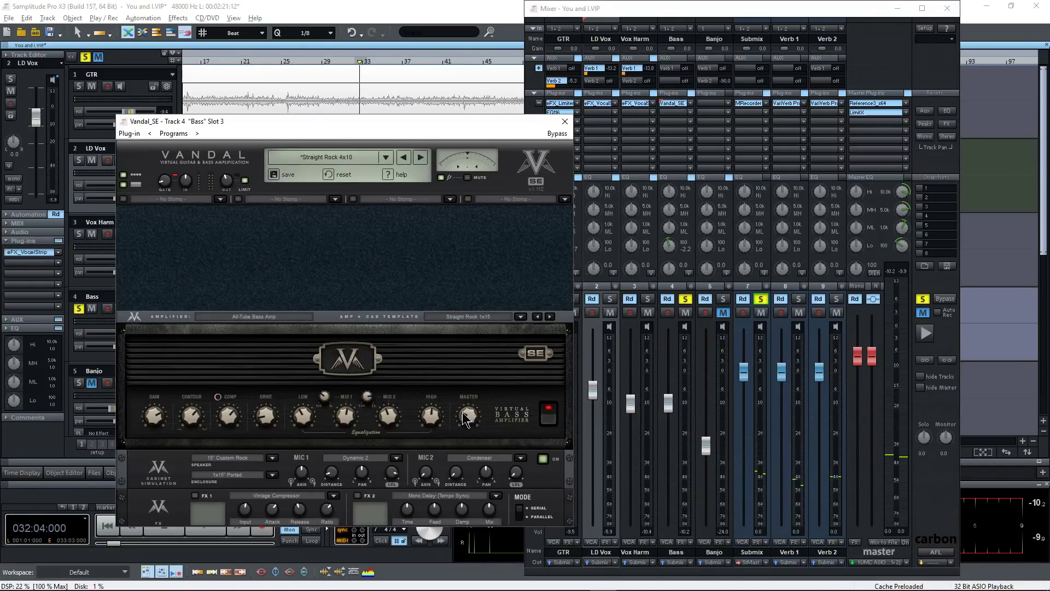
left_click_drag(473, 123, 385, 63)
left_click(673, 107)
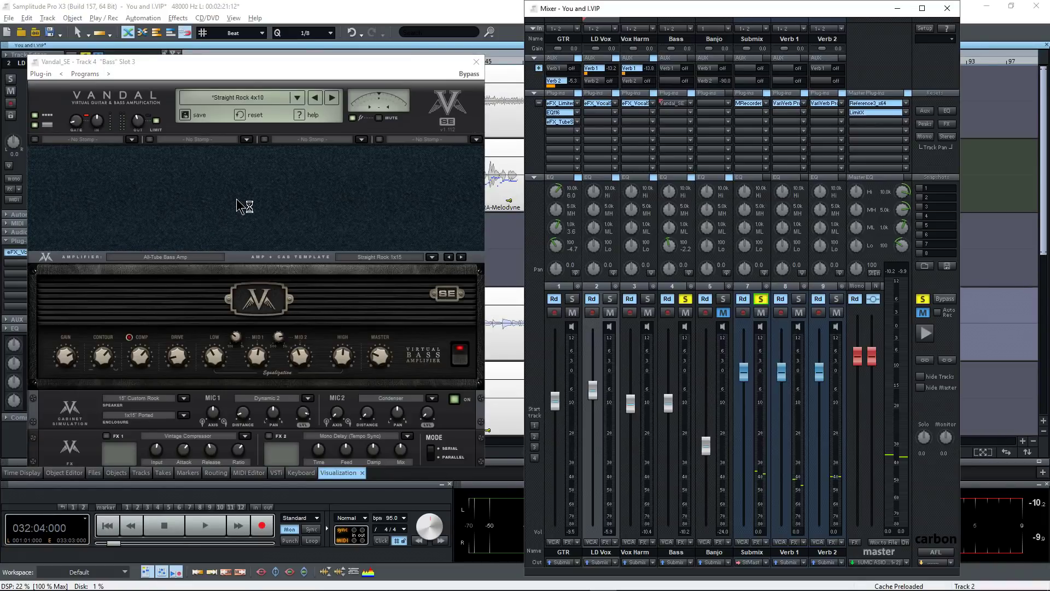
key("space")
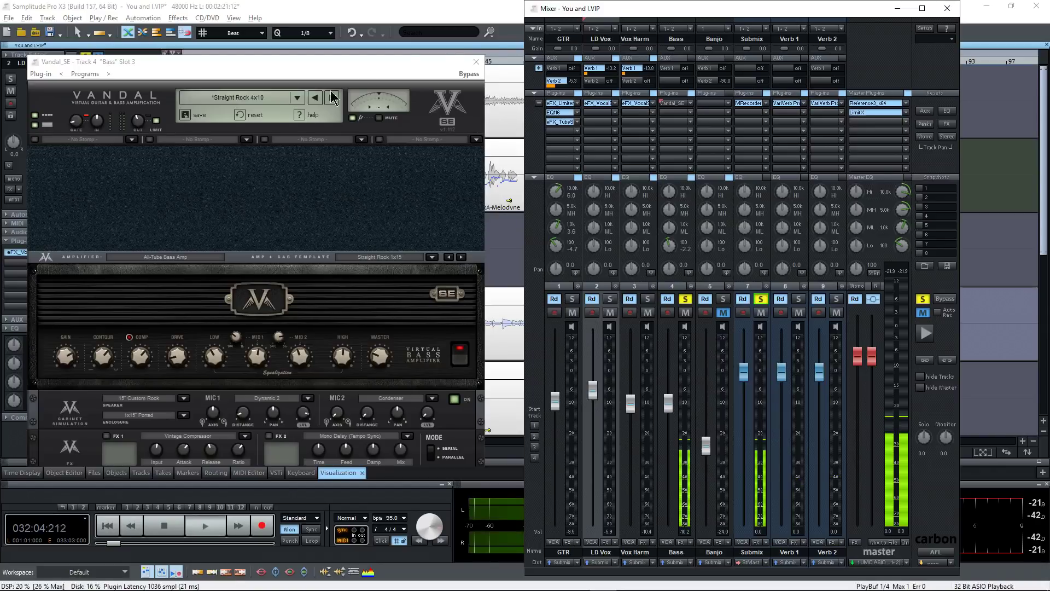
left_click(674, 105)
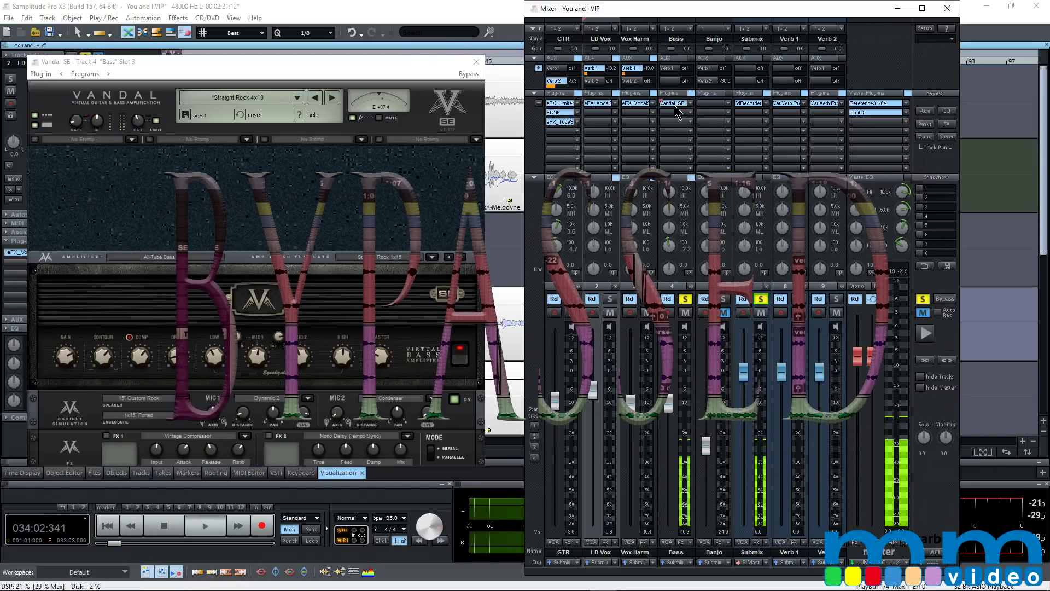
Step: Close Vandal_SE, unsolo Bass and replay the full mix from 032:04:000
left_click(477, 62)
left_click(686, 300)
key("space")
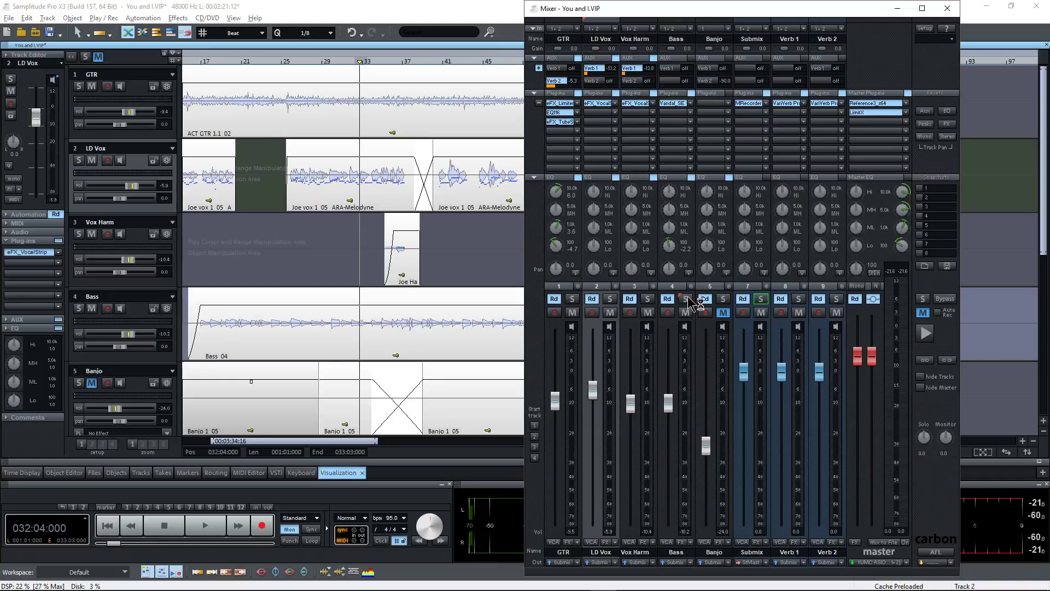
key("space")
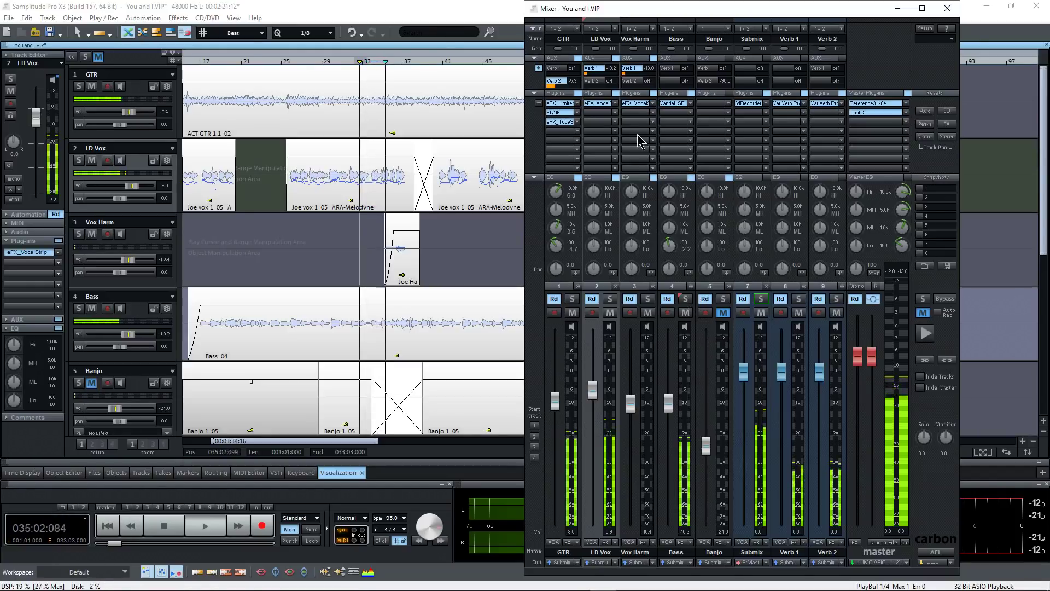
key("space")
Step: Bypass the plug-ins on GTR, LD Vox, Vox Harm and Bass and the AUX sends on the first three, and play from 040:03:000
left_click(437, 161)
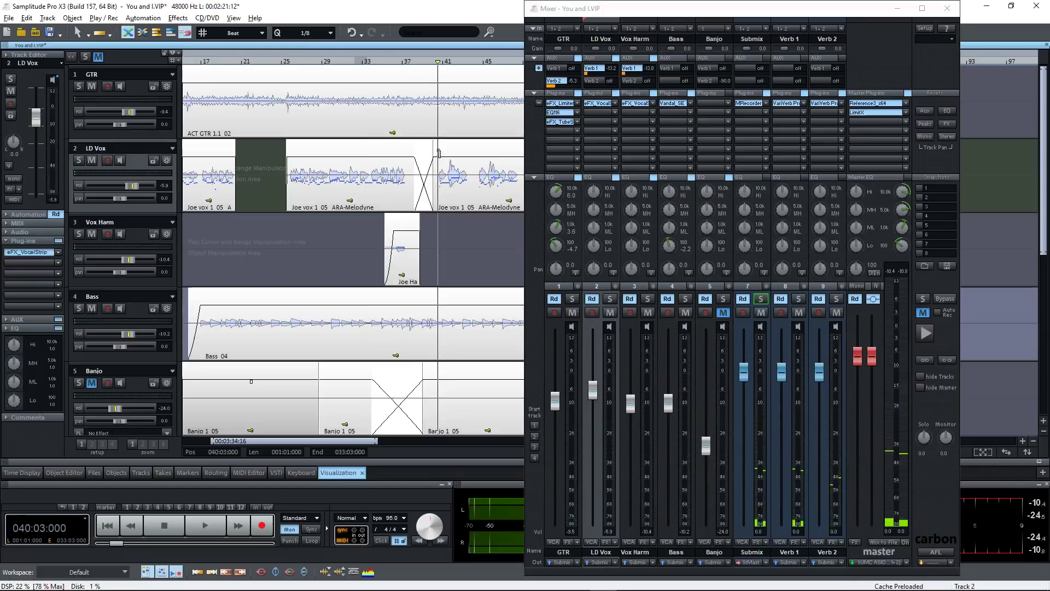
left_click(692, 102)
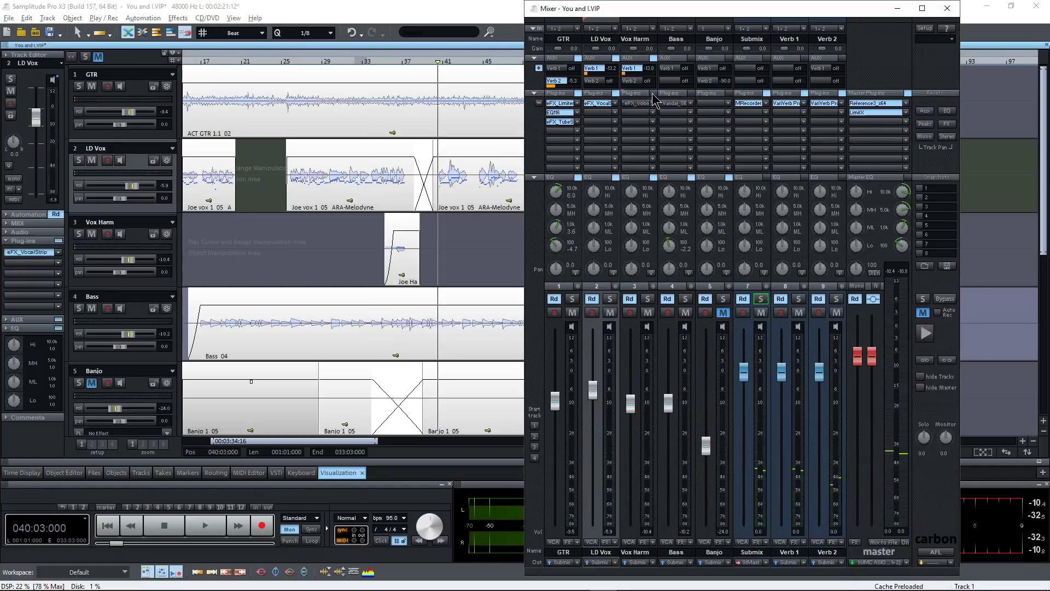
left_click(616, 94)
left_click(578, 94)
left_click(578, 59)
left_click(615, 58)
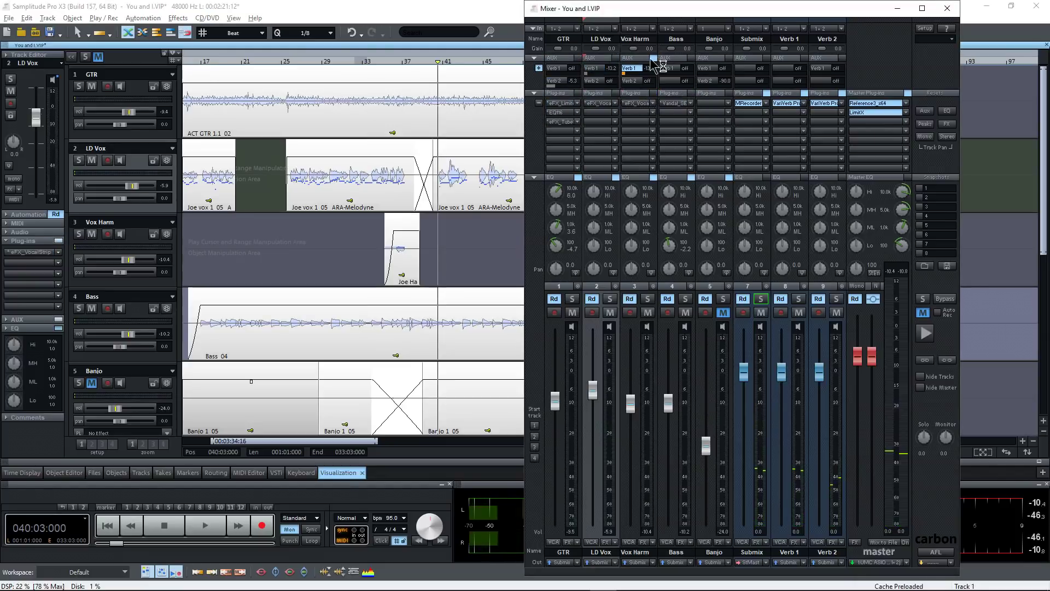
left_click(653, 58)
key("space")
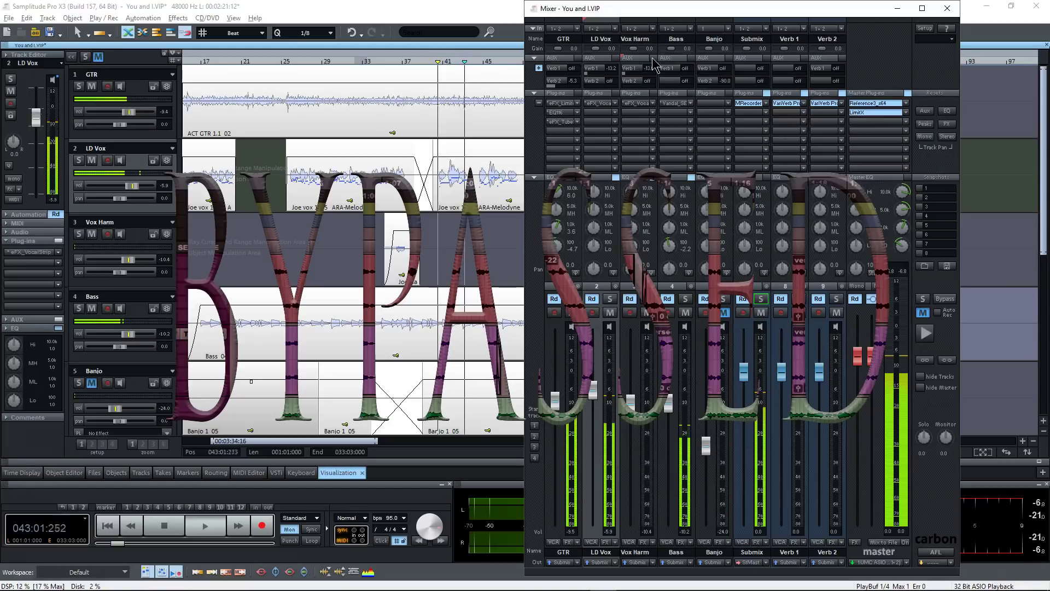
key("space")
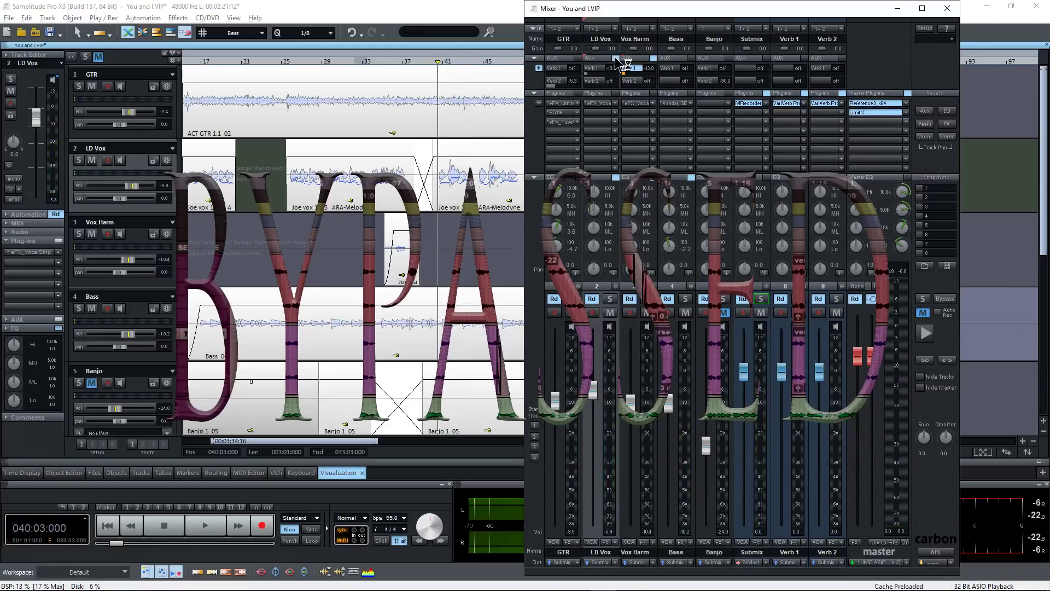
Step: Reactivate the plug-ins and AUX sends on GTR, LD Vox, Vox Harm and Bass, and replay the mix from 040:03:000
left_click(578, 94)
left_click(653, 94)
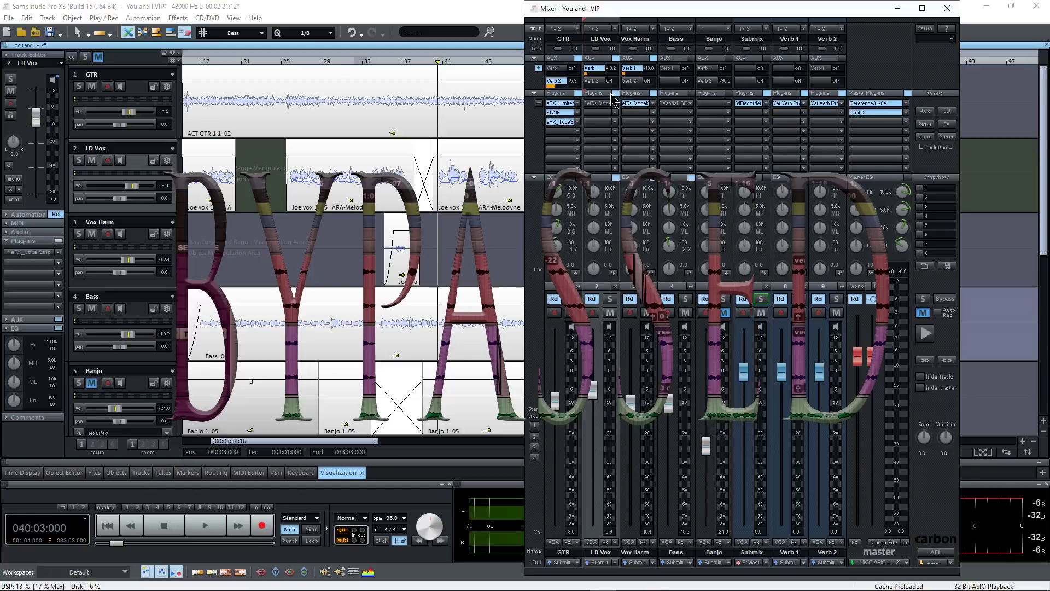
left_click(615, 94)
left_click(691, 94)
key("space")
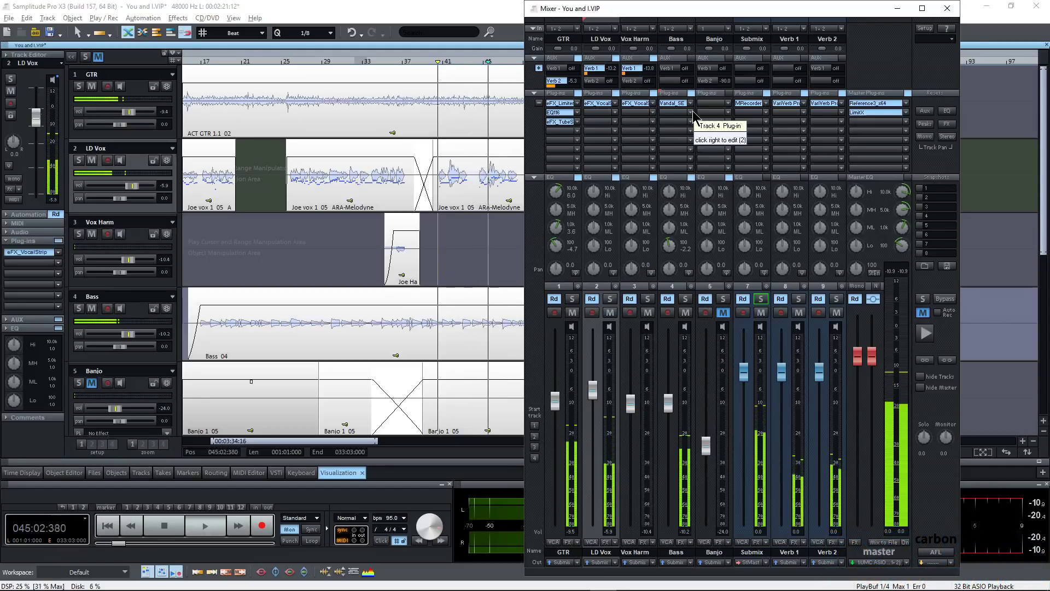
key("space")
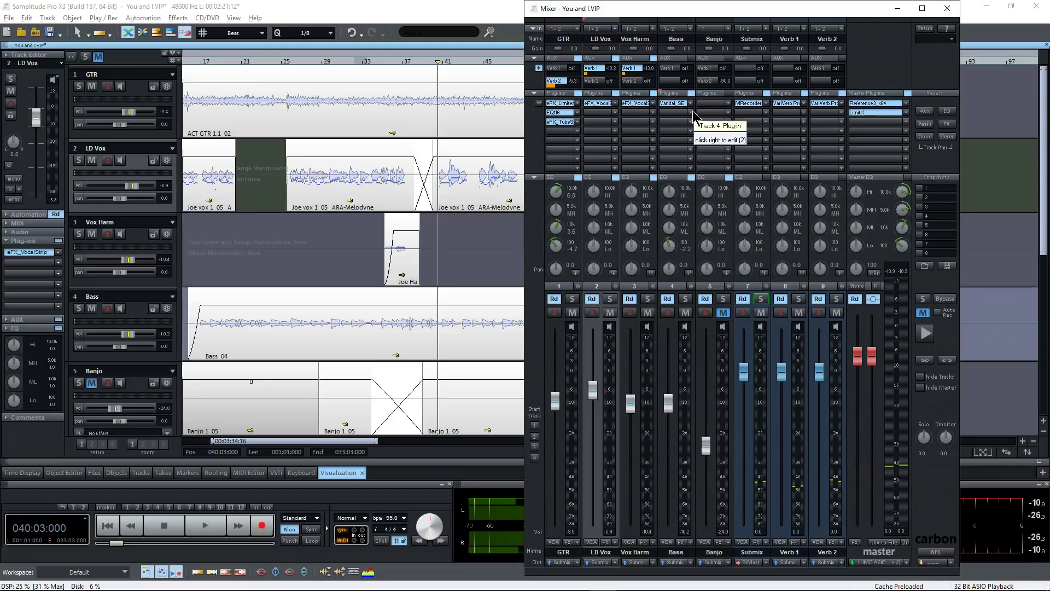